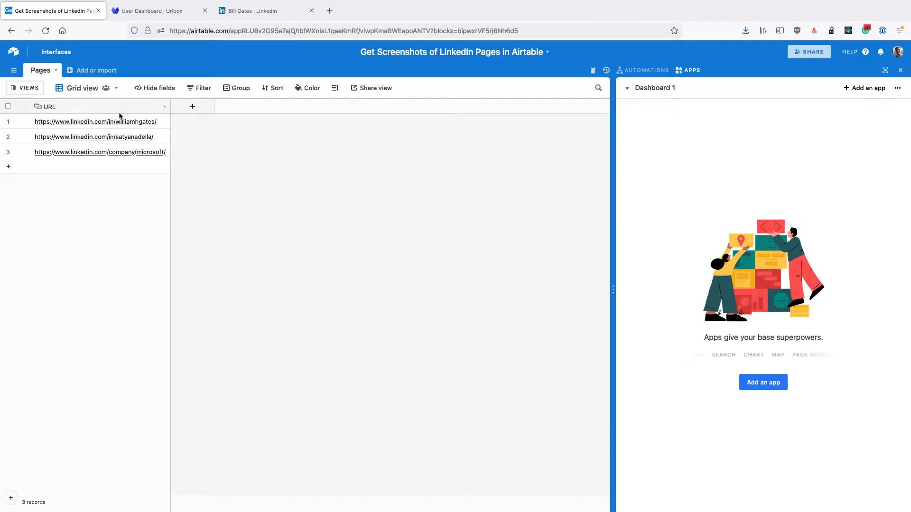
# Step: Add an attachment field named "Screenshot" to the Pages table
pyautogui.click(192, 109)
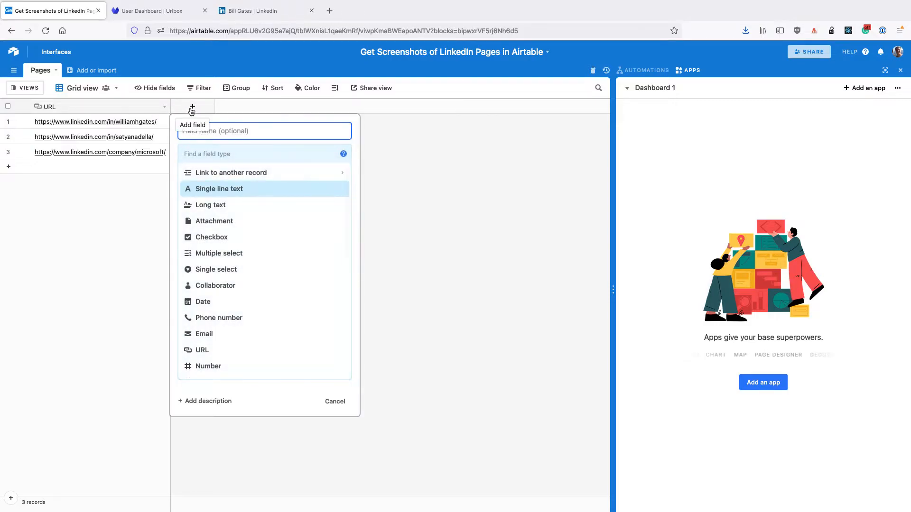
pyautogui.write('Screensho')
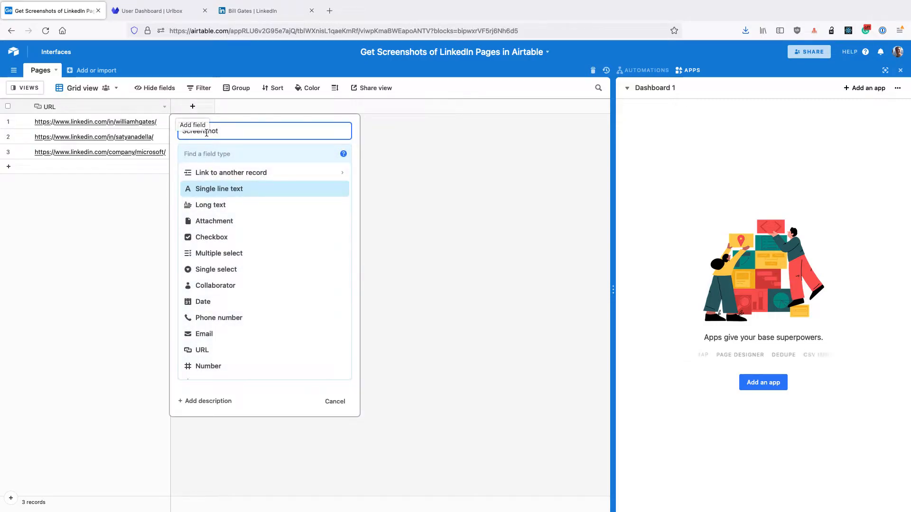
pyautogui.write('t')
pyautogui.press('Tab')
pyautogui.write('a')
pyautogui.click(211, 172)
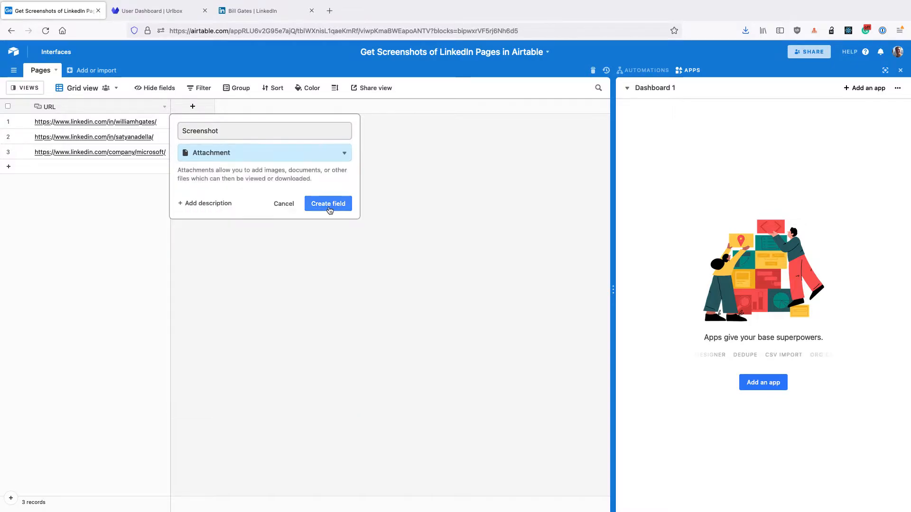
pyautogui.click(329, 206)
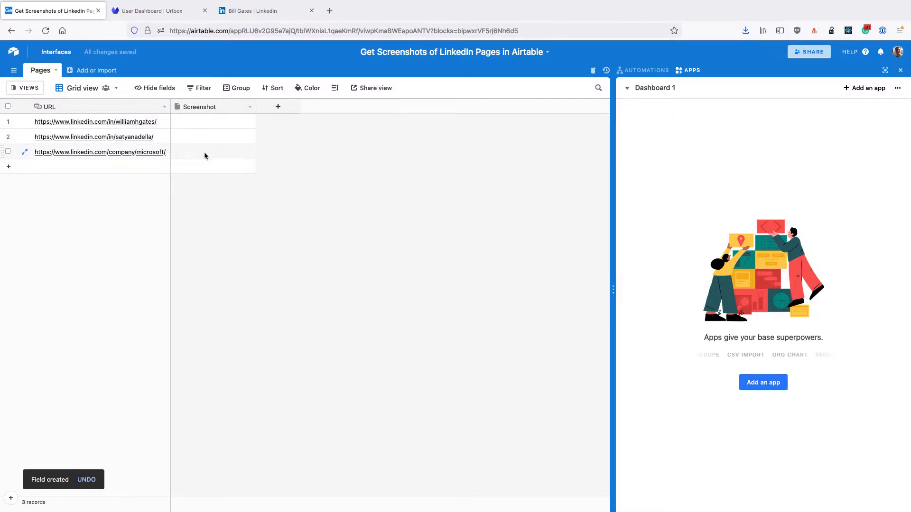
# Step: Create a collaborative grid view named "Needs screenshot" for the Pages table
pyautogui.click(25, 88)
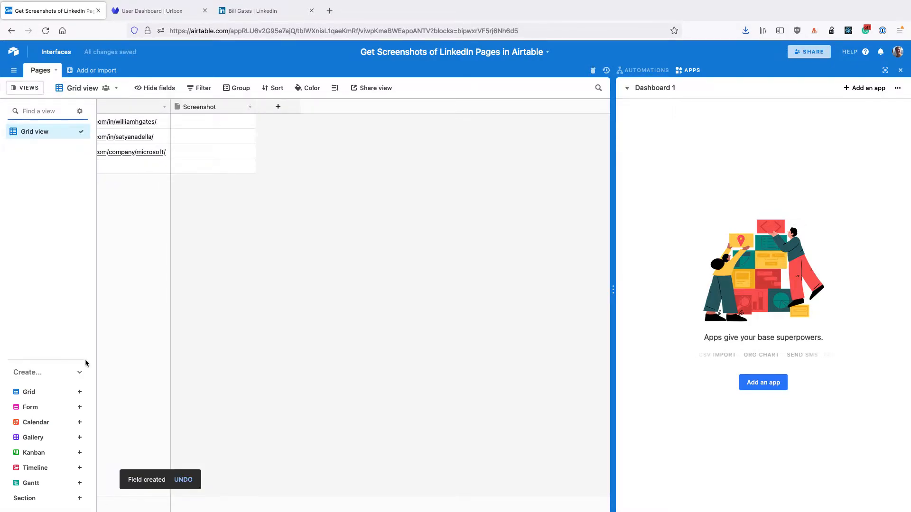
pyautogui.click(80, 392)
pyautogui.write('Needs creenshot')
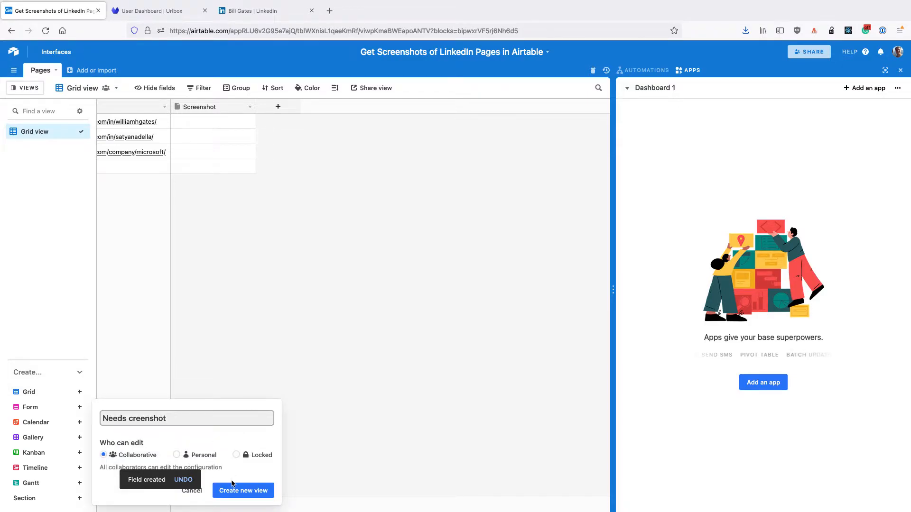
pyautogui.click(129, 419)
pyautogui.write('s')
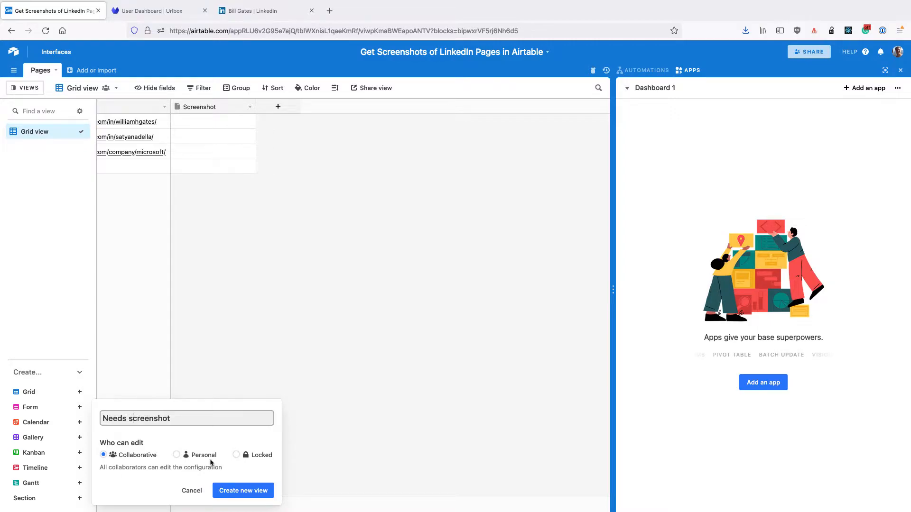
pyautogui.click(228, 491)
# Step: Filter the Needs screenshot view to records where URL is not empty and Screenshot is empty
pyautogui.click(230, 95)
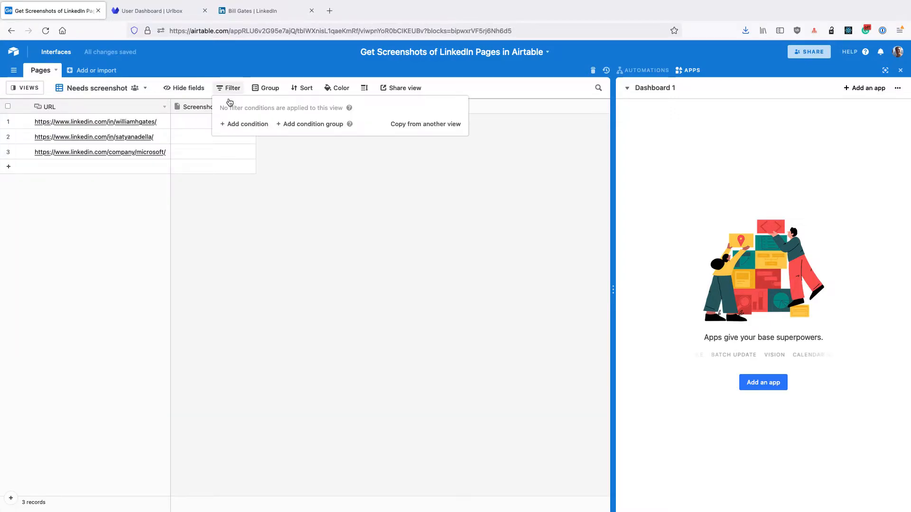
pyautogui.click(261, 126)
pyautogui.click(341, 124)
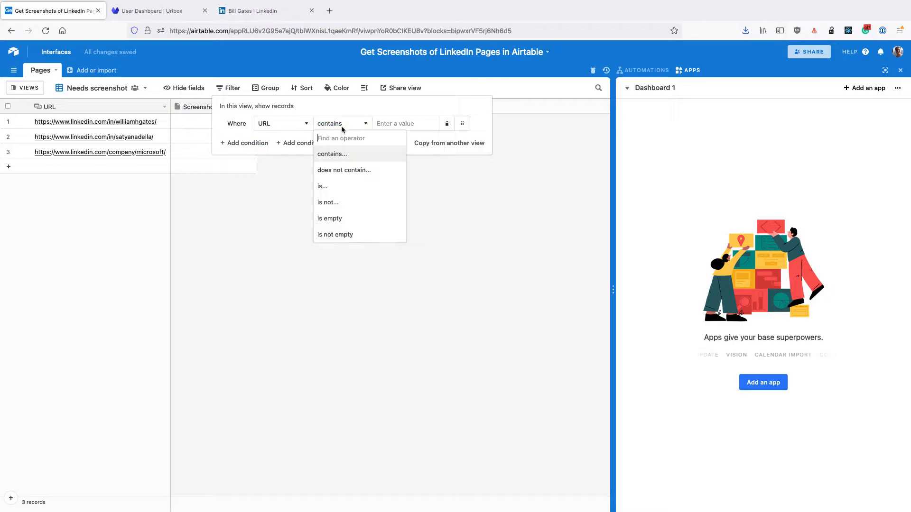
pyautogui.click(340, 236)
pyautogui.click(247, 142)
pyautogui.click(281, 142)
pyautogui.click(284, 187)
pyautogui.click(342, 142)
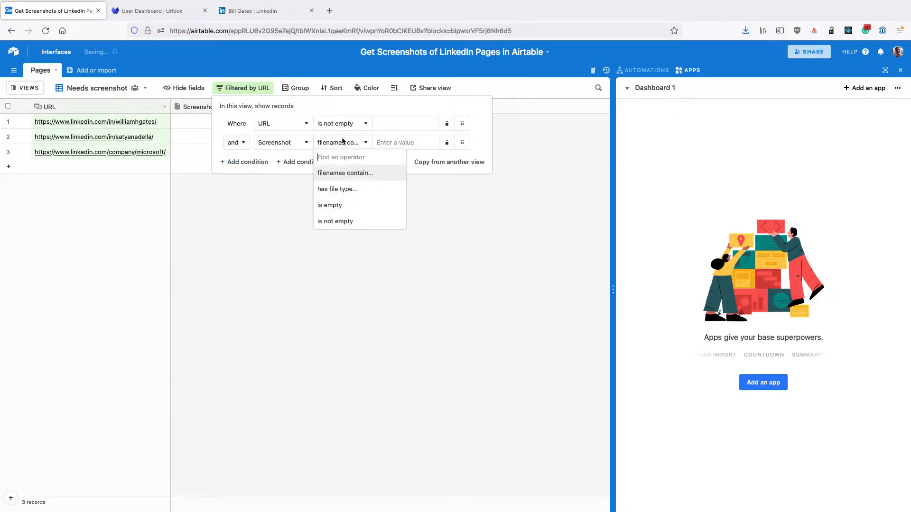
pyautogui.click(339, 205)
pyautogui.click(197, 210)
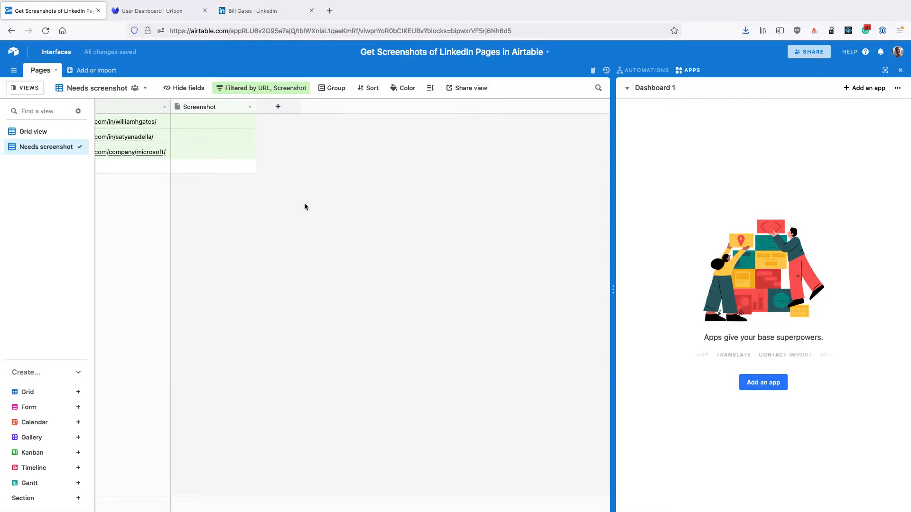
# Step: Find the Data Fetcher app in the marketplace by searching "fetch" and add it to the base
pyautogui.click(759, 382)
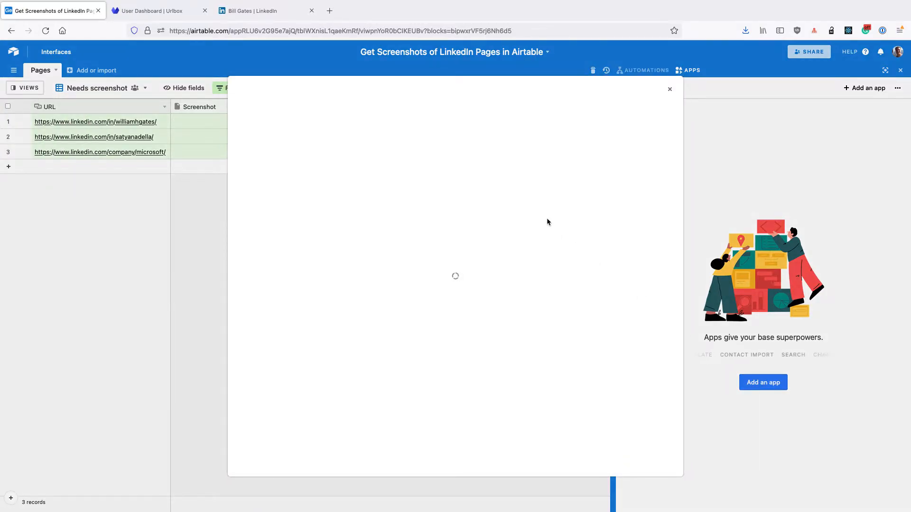
pyautogui.write('fe')
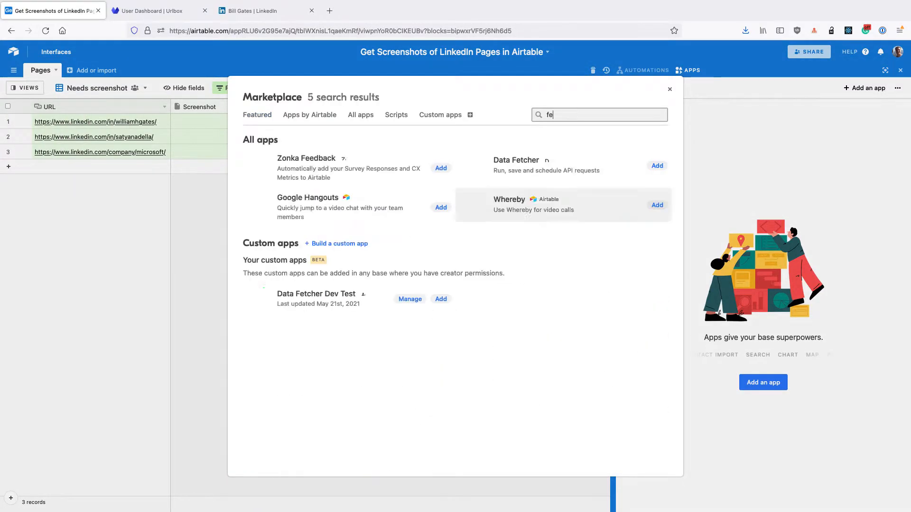
pyautogui.write('tch')
pyautogui.click(441, 166)
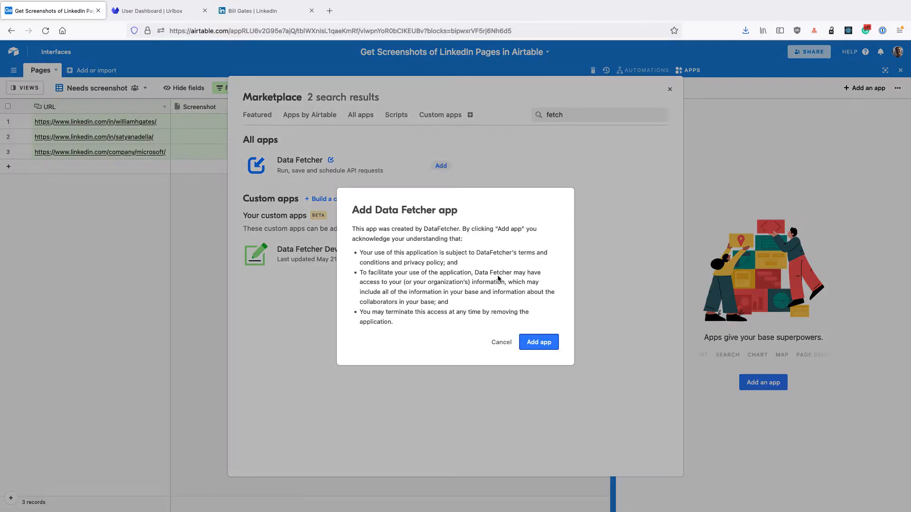
pyautogui.click(535, 340)
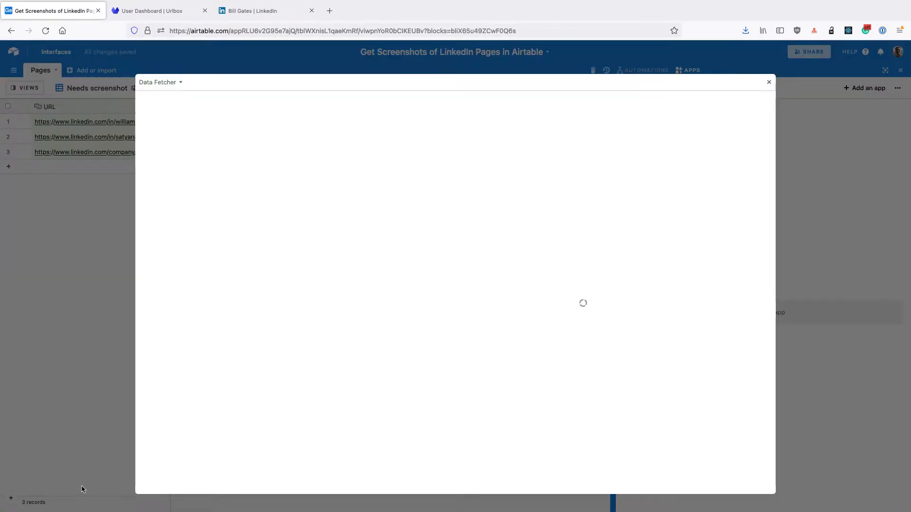
# Step: Sign in to the Data Fetcher account with the account password
pyautogui.click(174, 484)
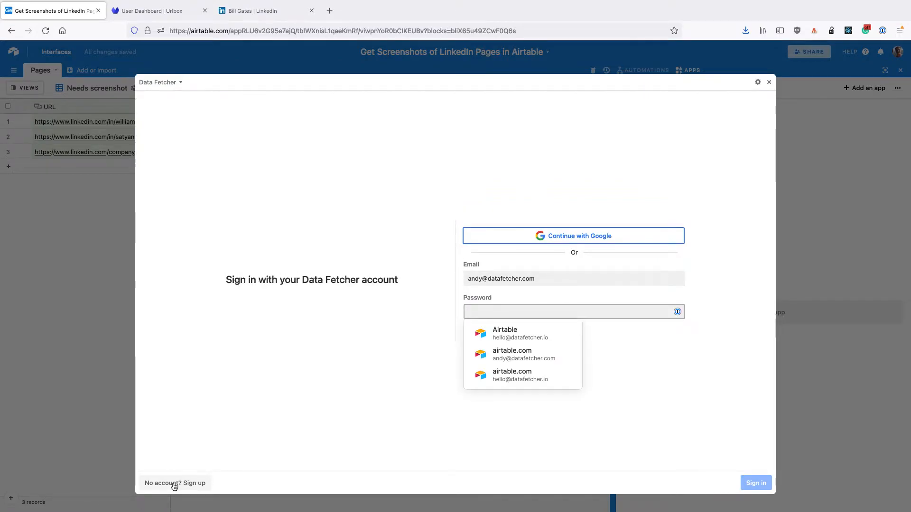
pyautogui.press('super+v')
pyautogui.press('Return')
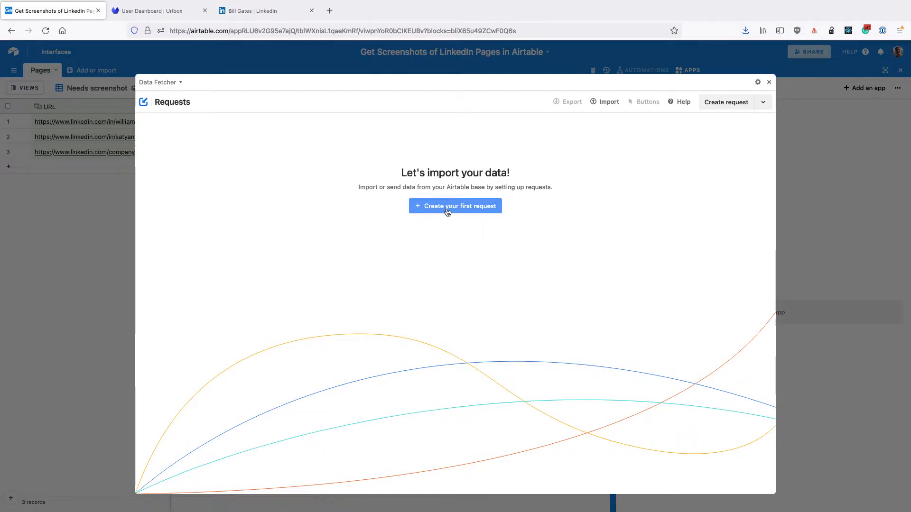
# Step: Create the first Data Fetcher request and choose Urlbox as its application
pyautogui.click(449, 207)
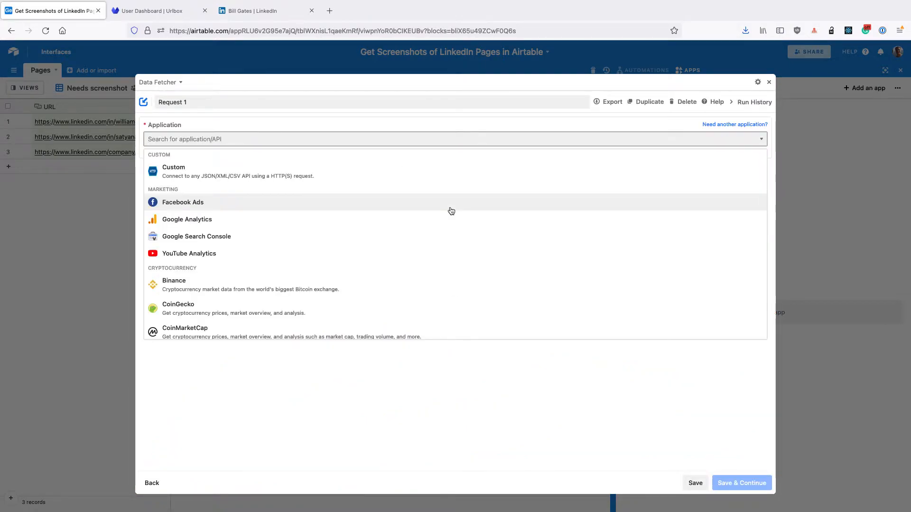
pyautogui.write('url')
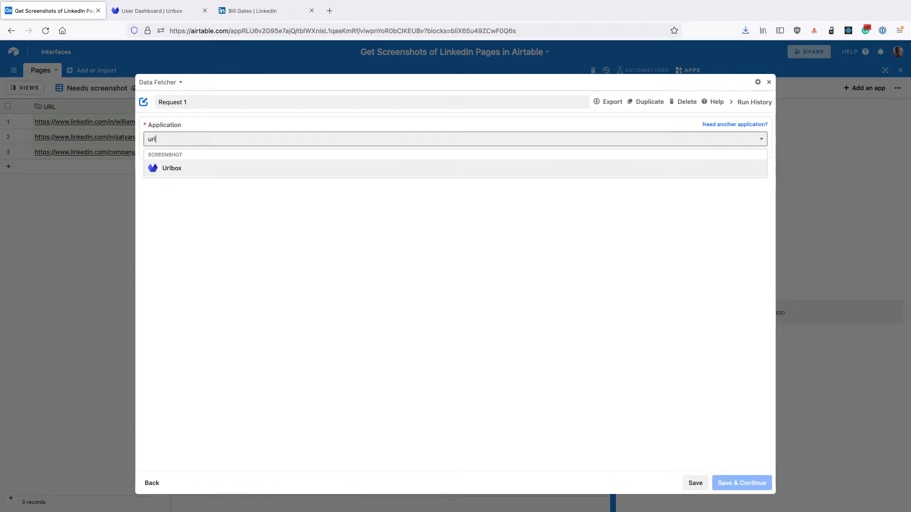
pyautogui.click(185, 170)
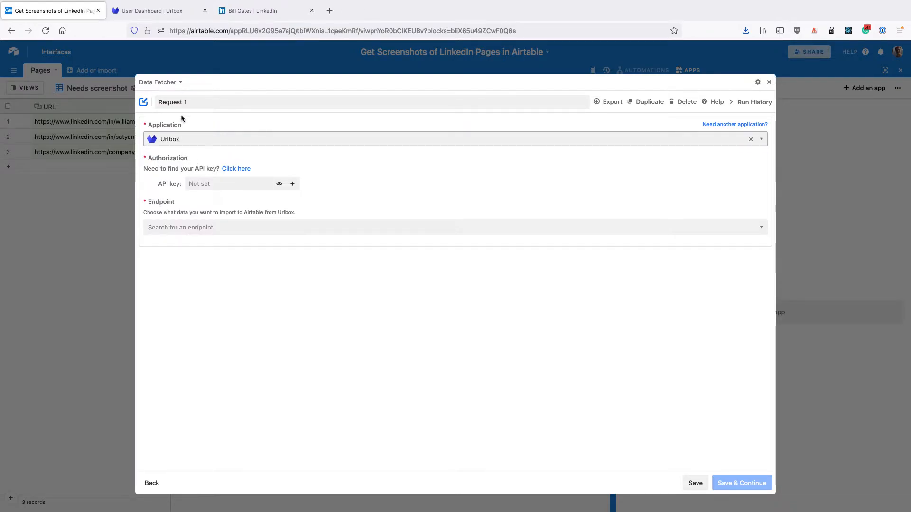
# Step: Copy the API key from the Urlbox dashboard and paste it into the request's API key field in Airtable
pyautogui.click(160, 9)
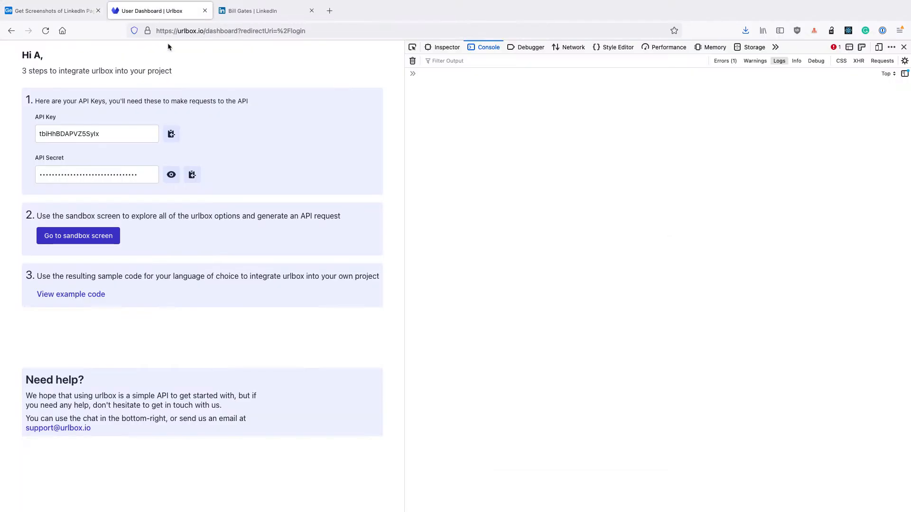
pyautogui.click(172, 134)
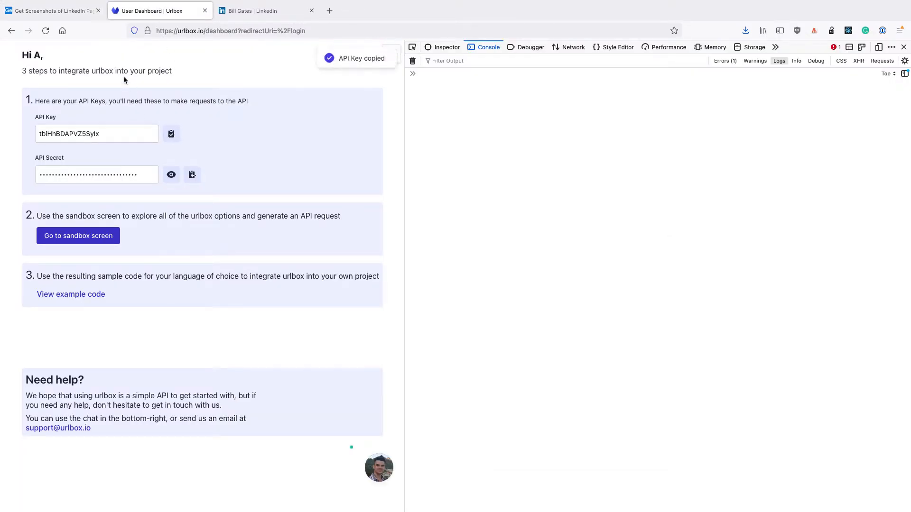
pyautogui.click(71, 9)
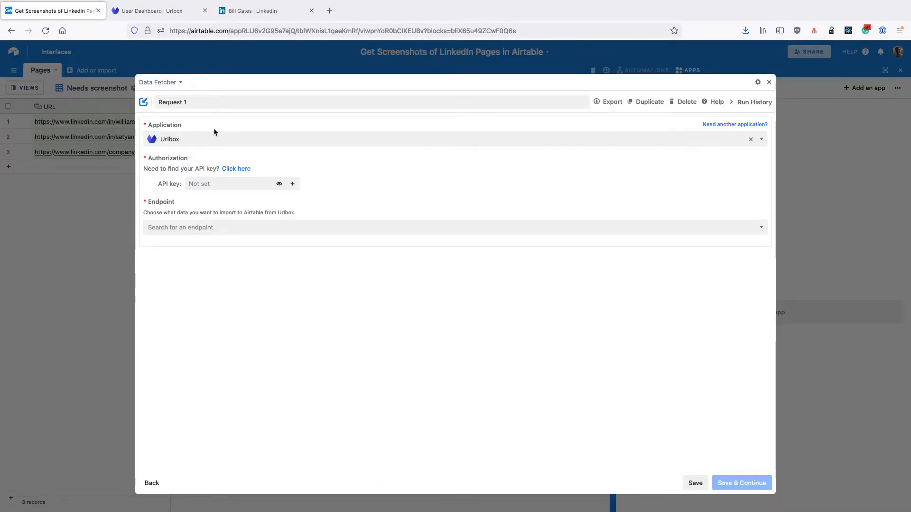
pyautogui.click(204, 183)
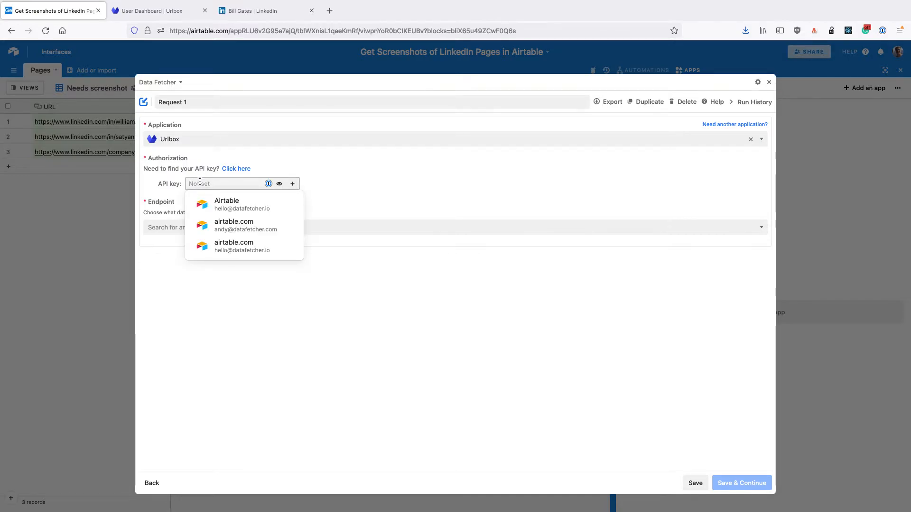
pyautogui.press('super+v')
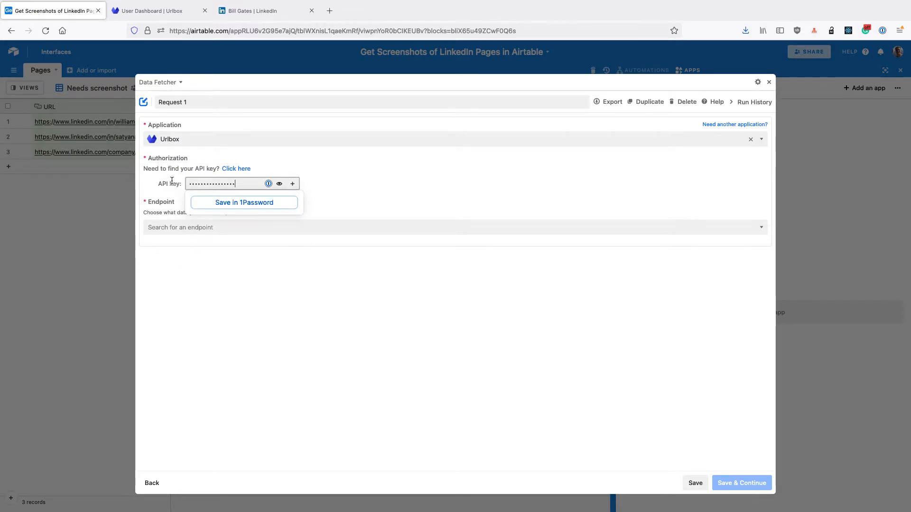
# Step: Set the endpoint to "Create screenshots from URLs" and save the request under the name "Fetch Linkedin Screenshots", continuing to its settings
pyautogui.click(161, 228)
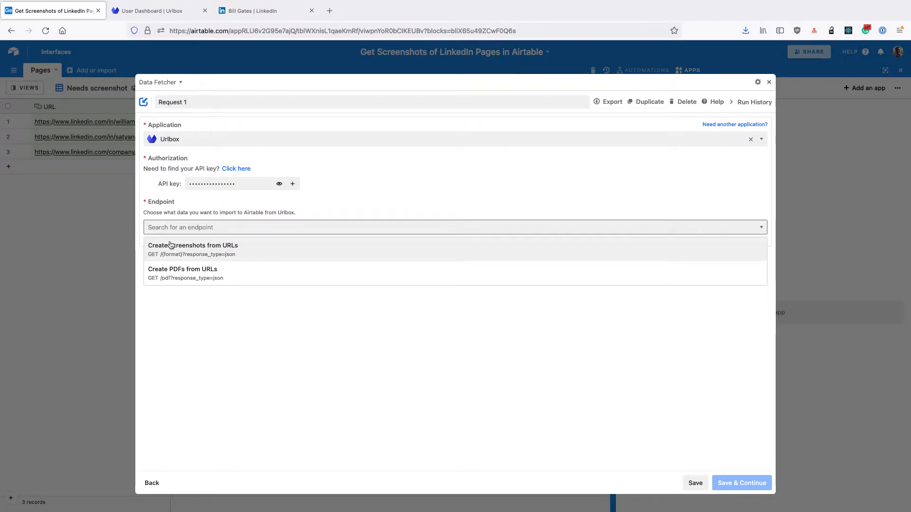
pyautogui.click(170, 244)
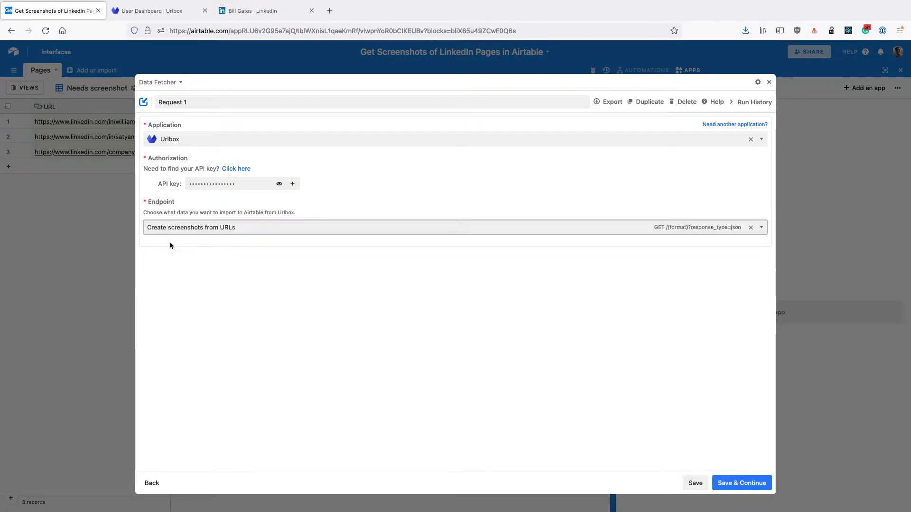
pyautogui.doubleClick(192, 106)
pyautogui.tripleClick(192, 106)
pyautogui.write('Fetch Linkedin')
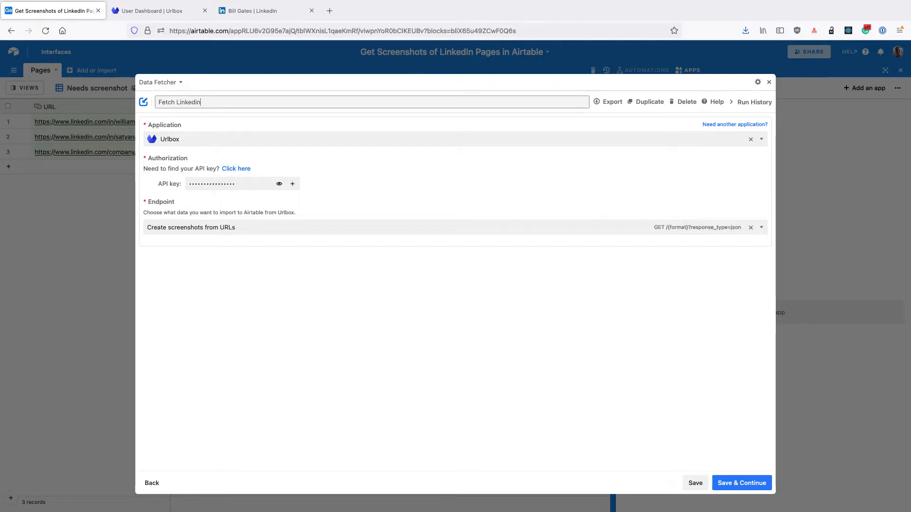
pyautogui.write(' Screenshots')
pyautogui.click(736, 484)
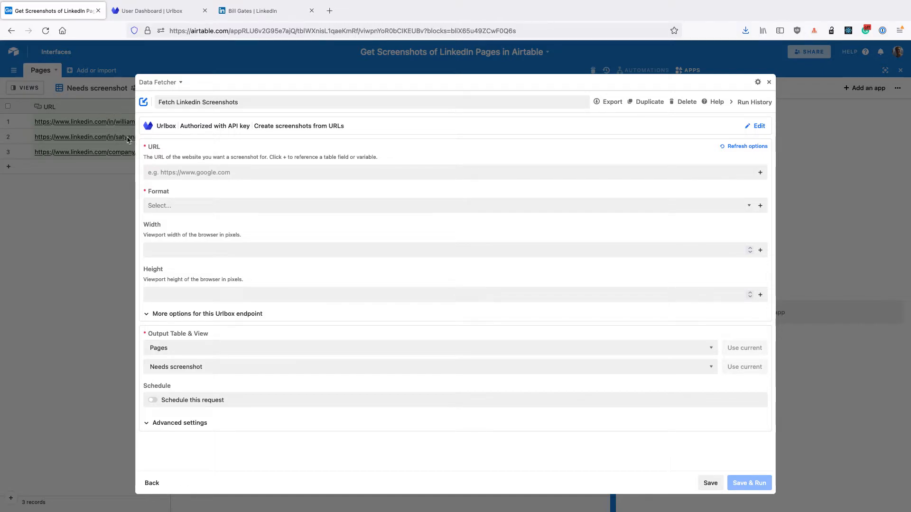
# Step: Reference the Pages table's URL field as the website URL and set the screenshot format to PNG
pyautogui.click(761, 173)
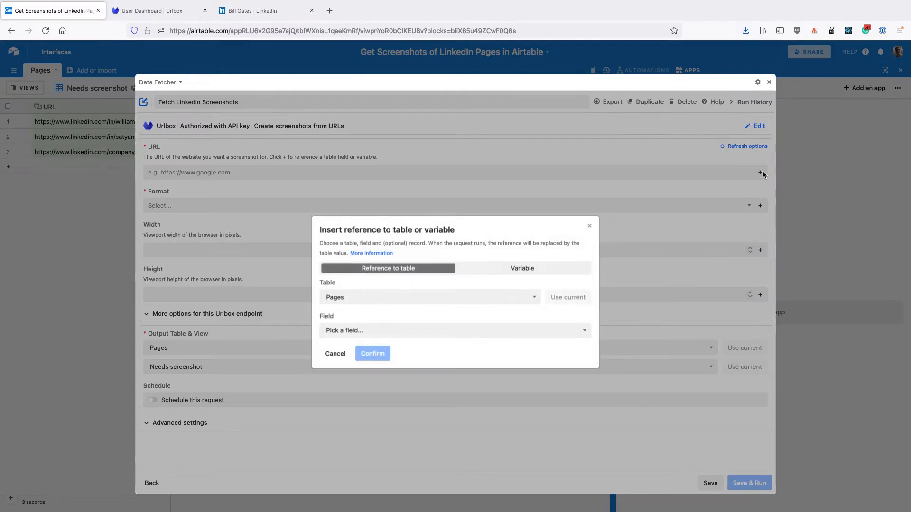
pyautogui.click(379, 331)
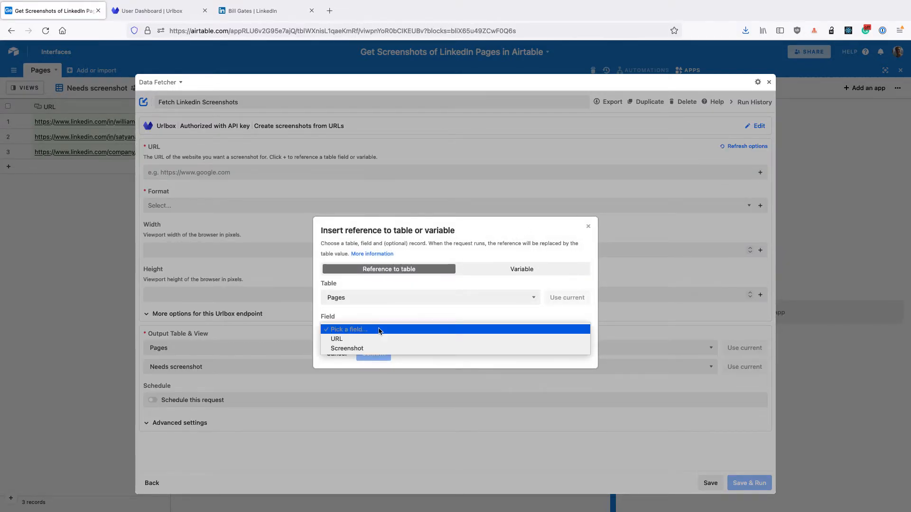
pyautogui.click(377, 339)
pyautogui.click(372, 407)
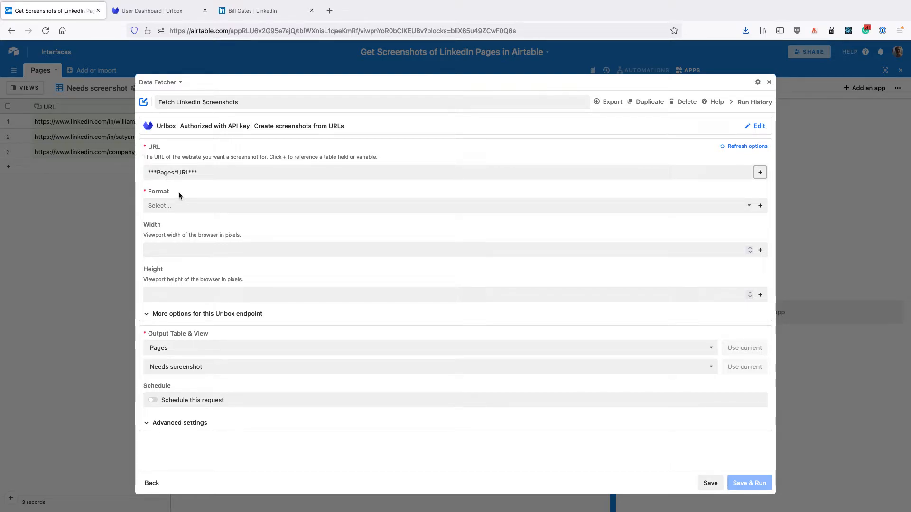
pyautogui.click(166, 205)
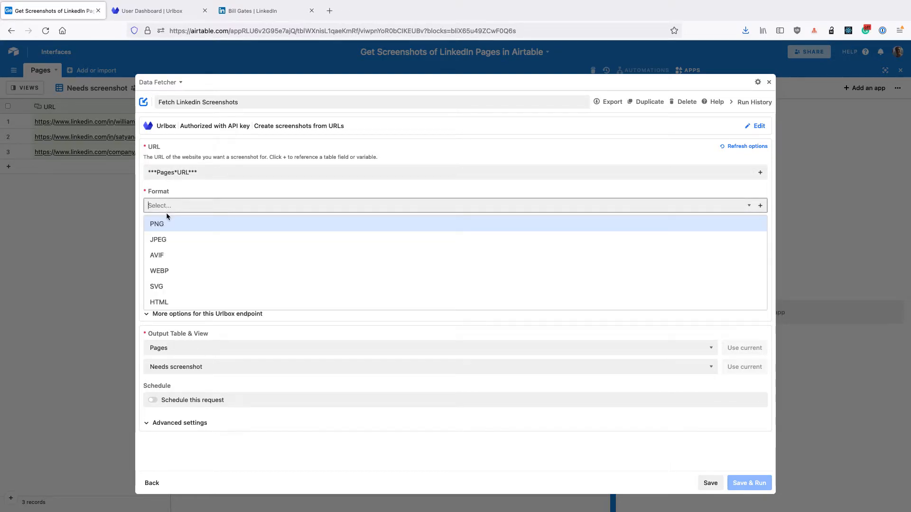
pyautogui.click(161, 224)
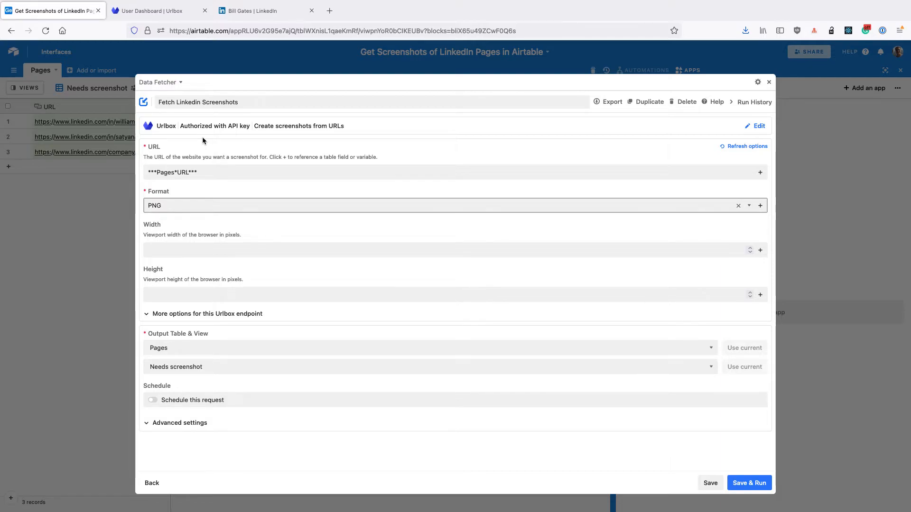
# Step: Expand the additional Urlbox endpoint options and enter "li_at=" as the beginning of the cookie
pyautogui.click(200, 314)
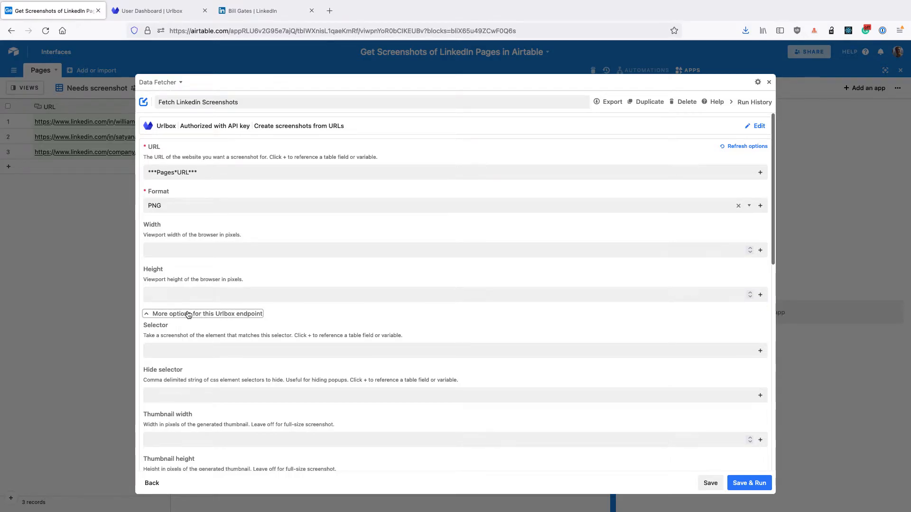
pyautogui.scroll(-7, 187, 311)
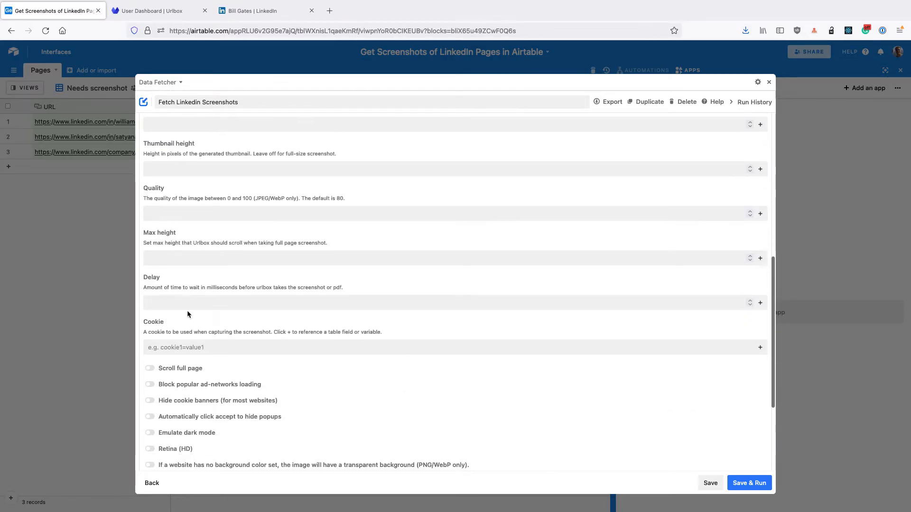
pyautogui.click(170, 345)
pyautogui.write('li_at=')
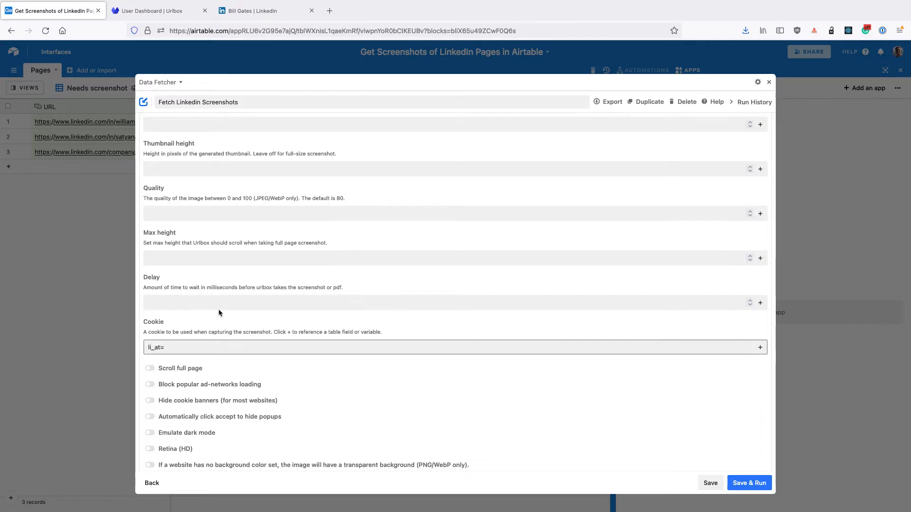
pyautogui.scroll(-2, 209, 306)
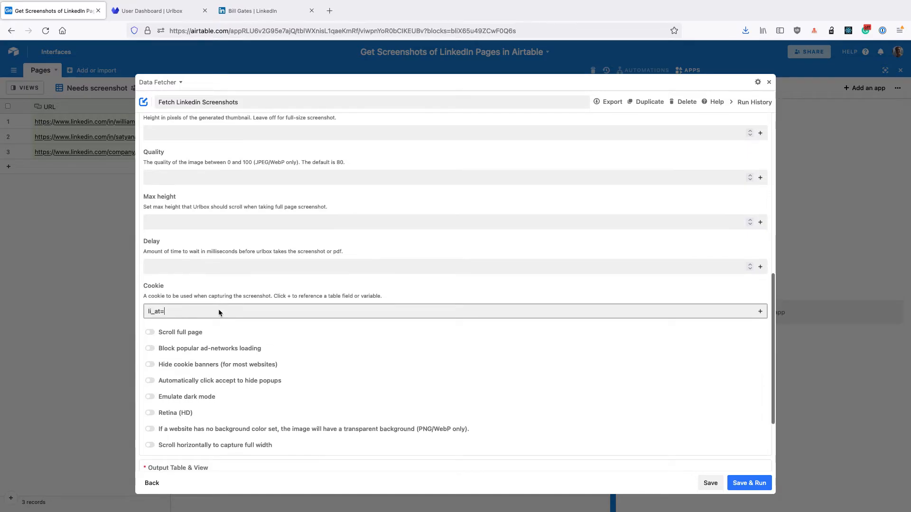
pyautogui.click(195, 289)
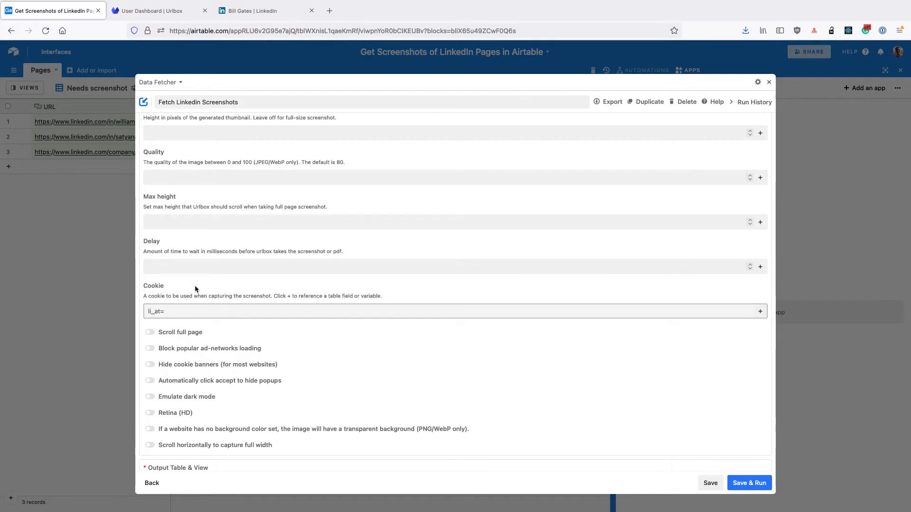
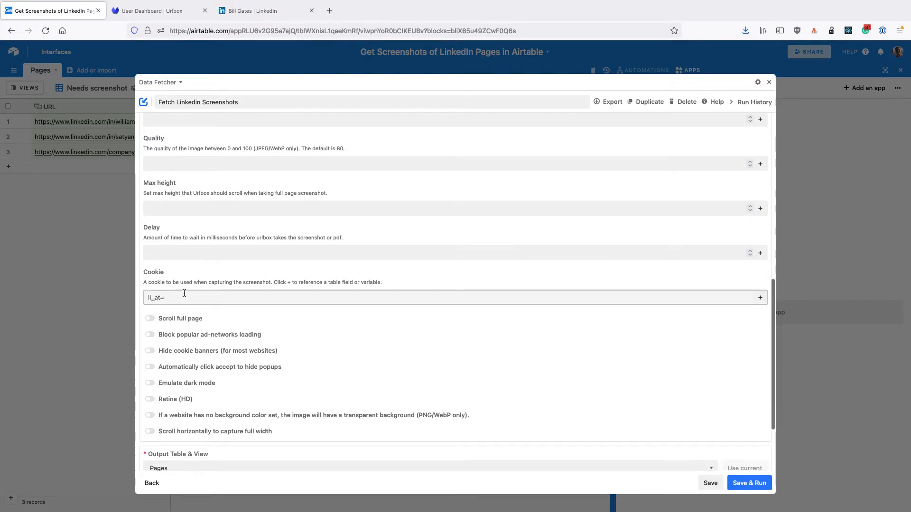
# Step: Switch to the open LinkedIn profile page and bring up the browser's network monitor for it
pyautogui.click(184, 293)
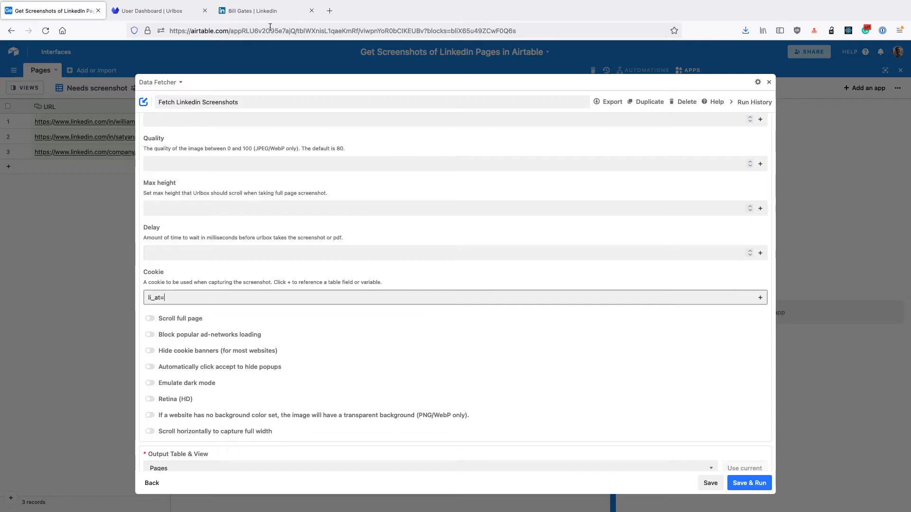
pyautogui.click(258, 11)
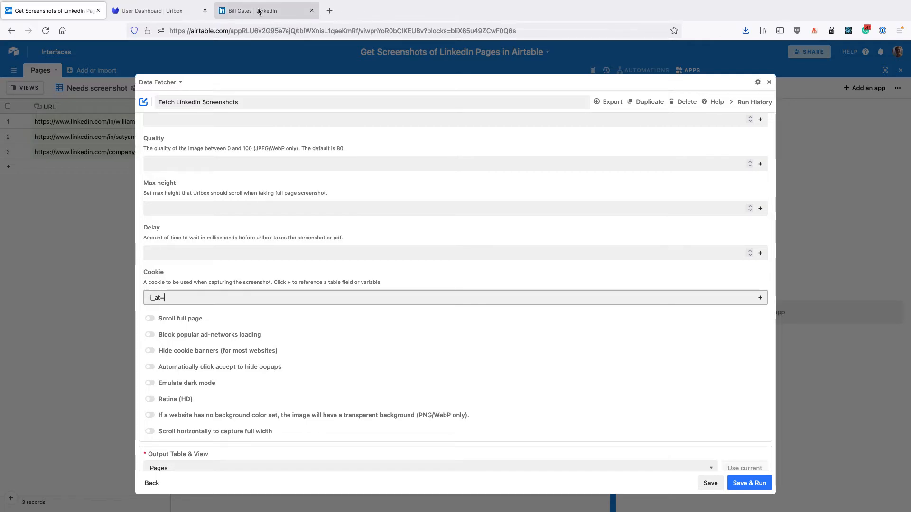
pyautogui.rightClick(139, 209)
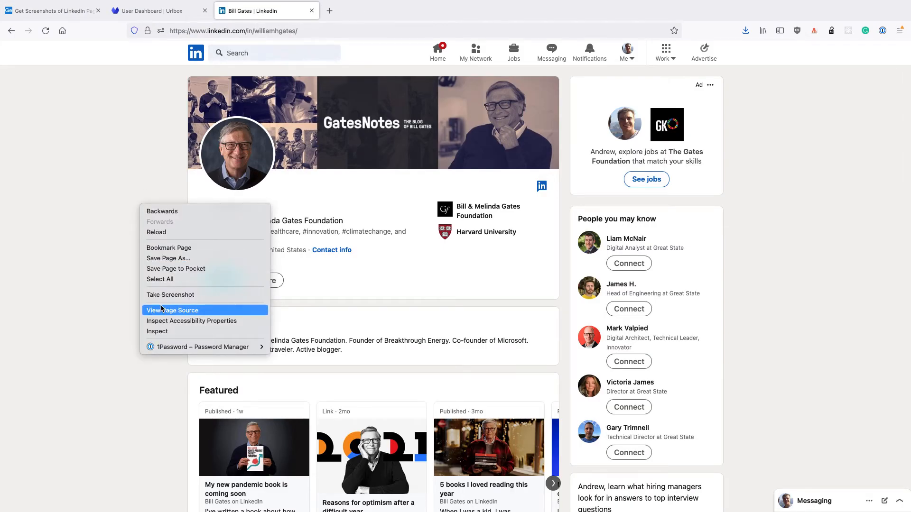
pyautogui.click(163, 331)
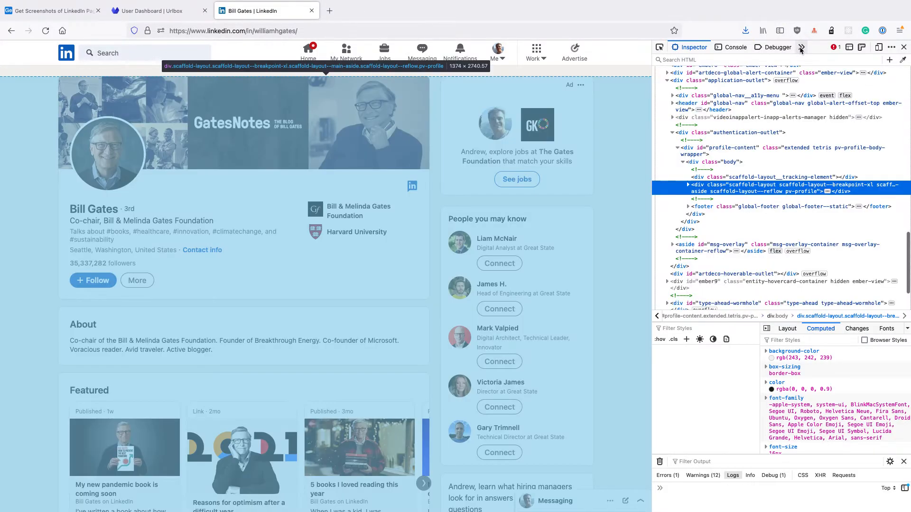
pyautogui.click(802, 48)
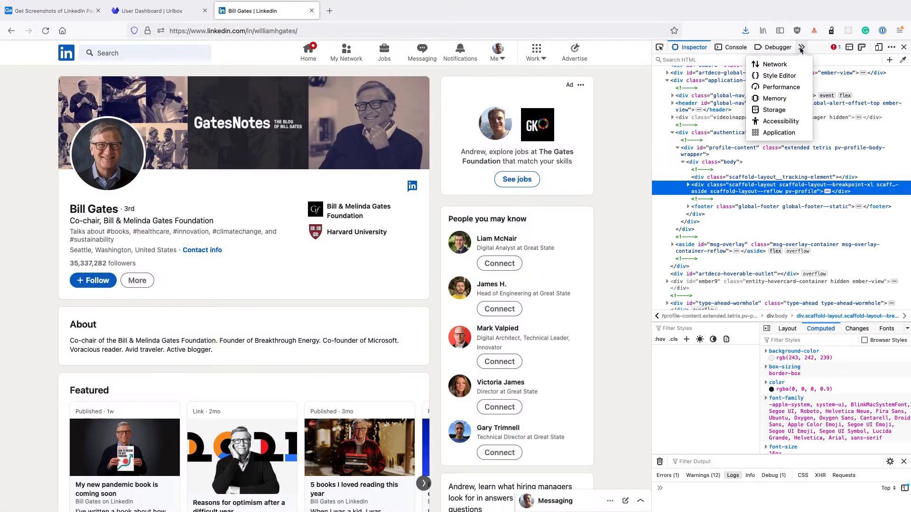
pyautogui.click(774, 64)
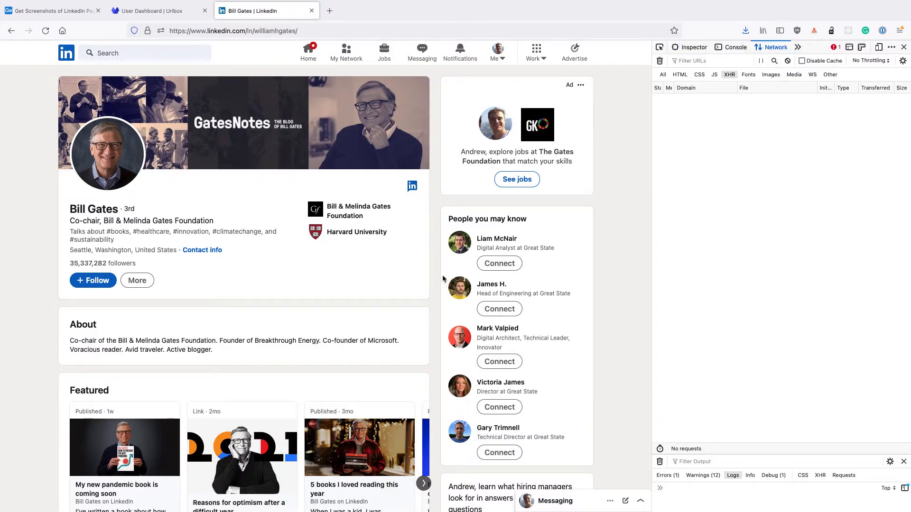
pyautogui.scroll(-3, 376, 364)
pyautogui.click(247, 379)
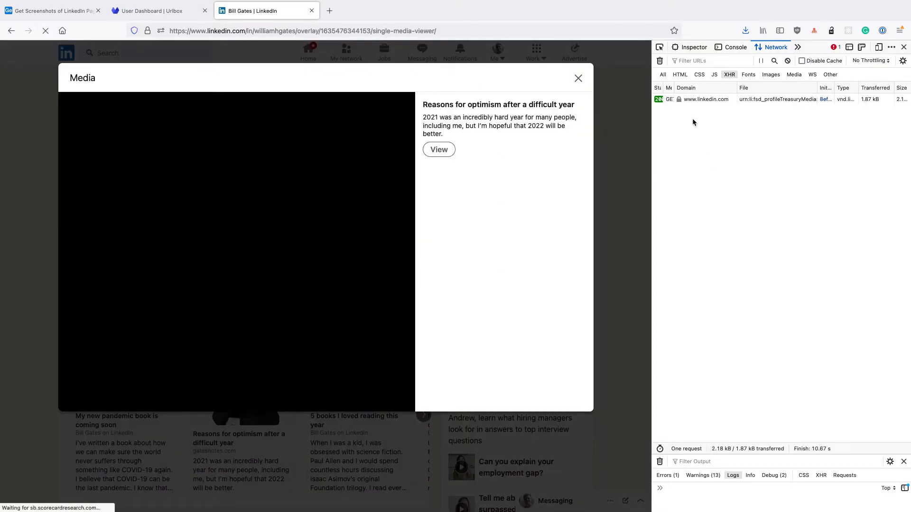
pyautogui.click(694, 101)
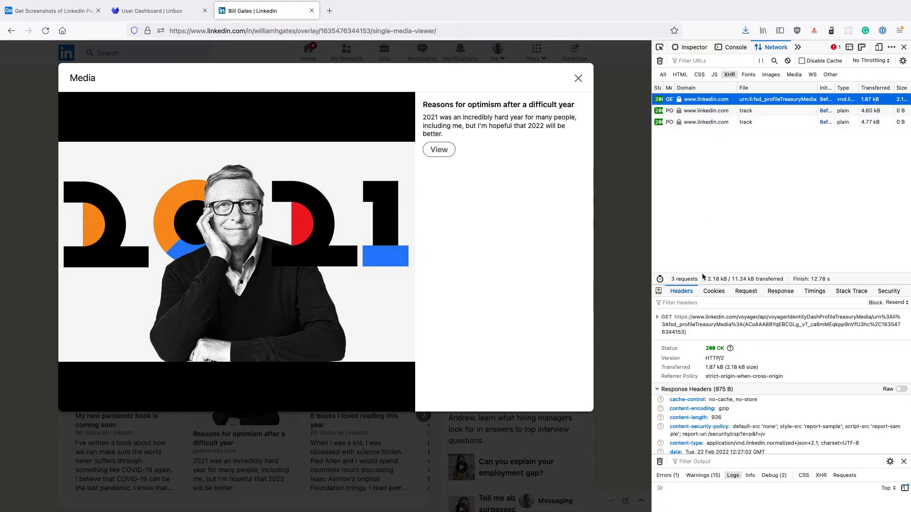
pyautogui.click(714, 291)
pyautogui.scroll(-5, 727, 376)
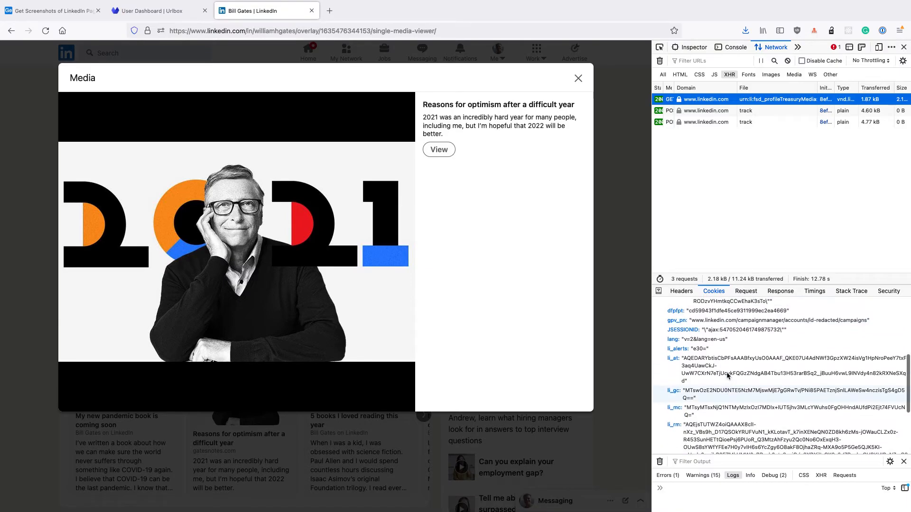
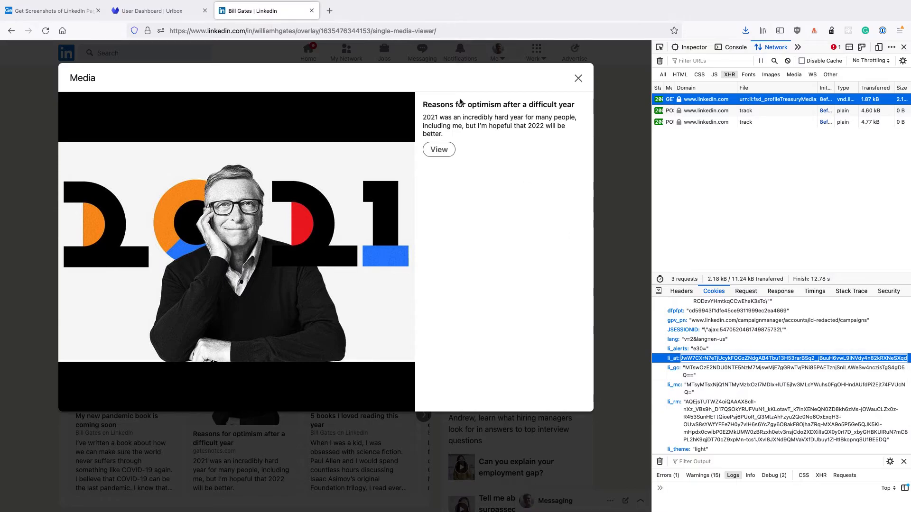
# Step: Switch back to the Data Fetcher request in Airtable and place the text cursor after "li_at=" in the Cookie field
pyautogui.click(71, 13)
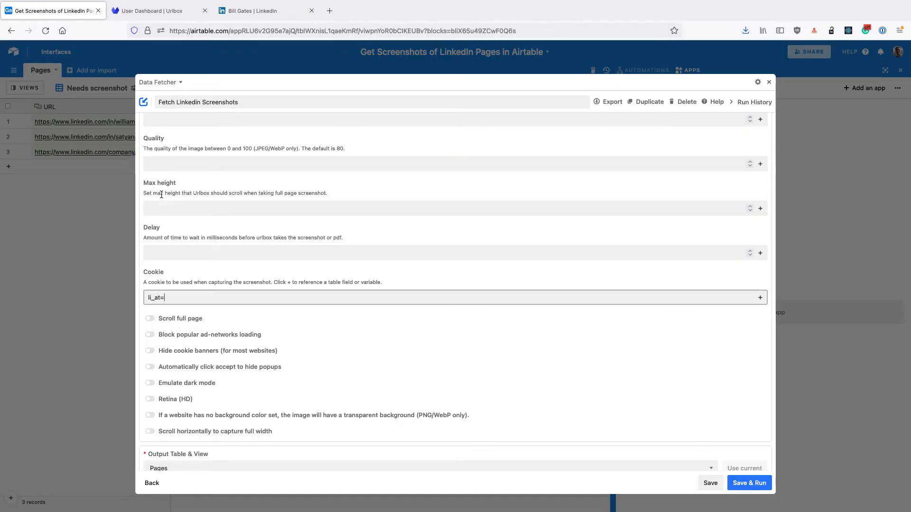
pyautogui.click(167, 299)
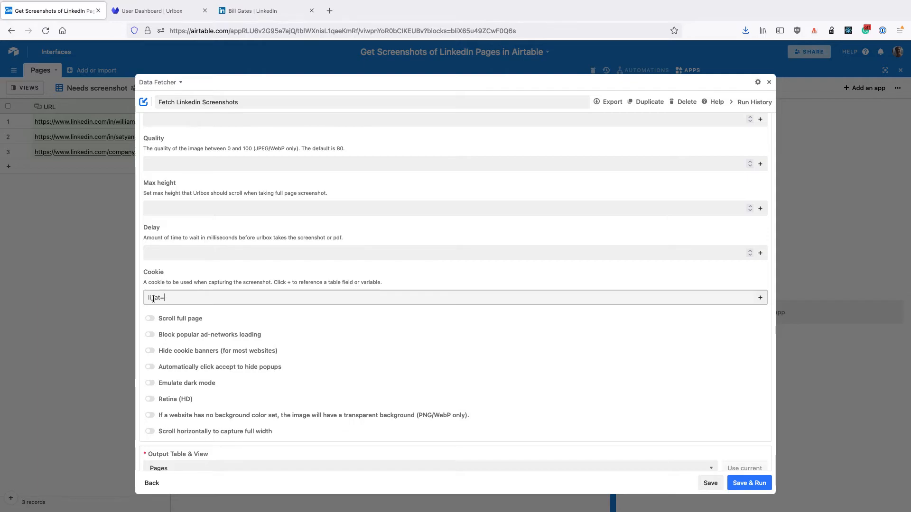
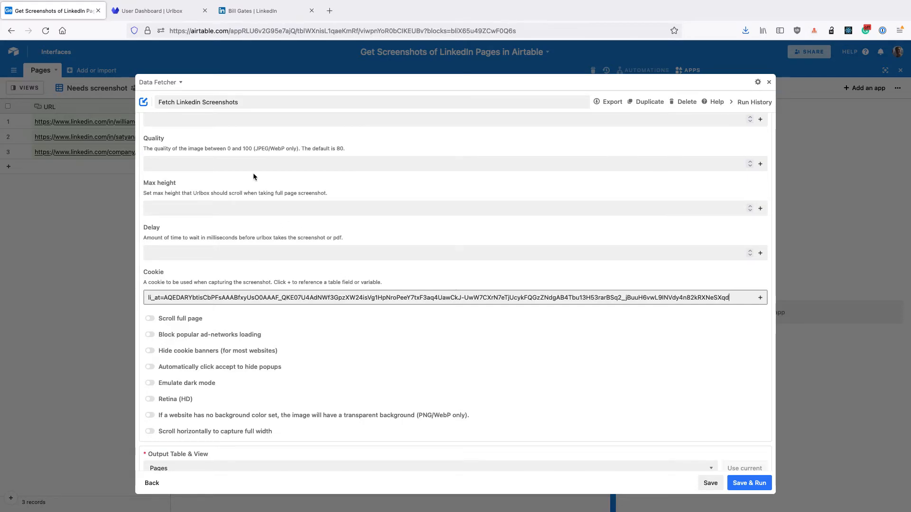
# Step: Save and run the request, accepting the output table update and mapping the Screenshot response to the existing Screenshot field
pyautogui.scroll(15, 253, 176)
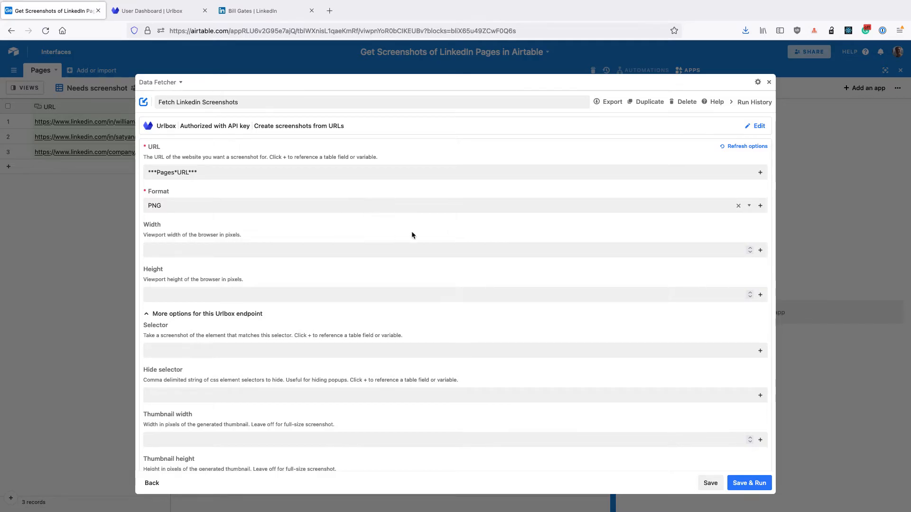
pyautogui.scroll(-15, 412, 235)
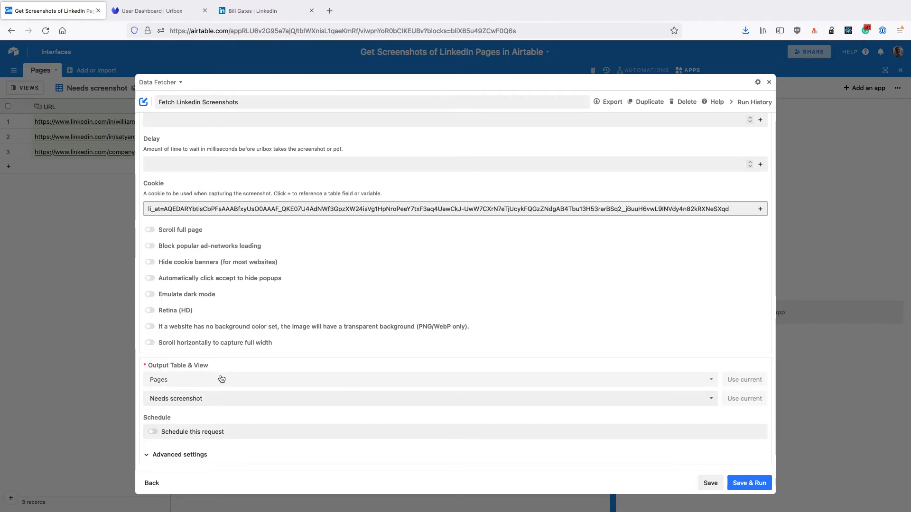
pyautogui.click(749, 483)
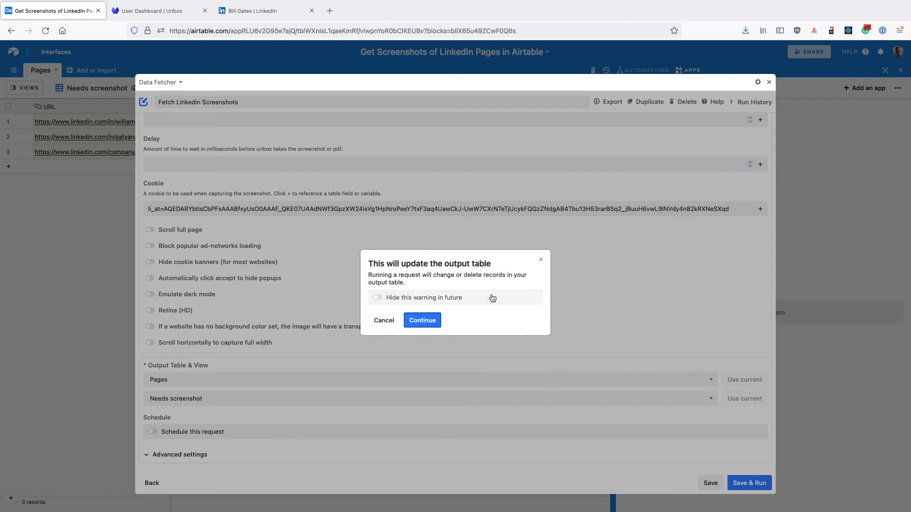
pyautogui.click(422, 321)
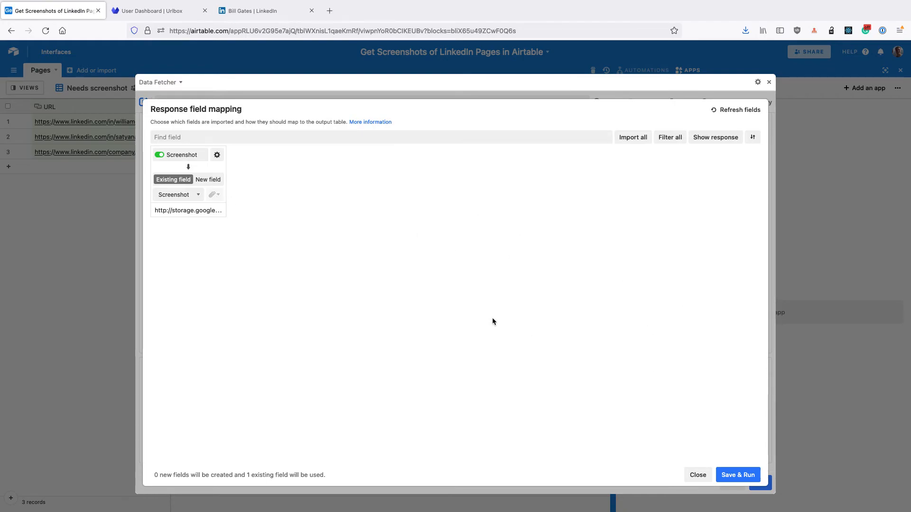
pyautogui.click(731, 476)
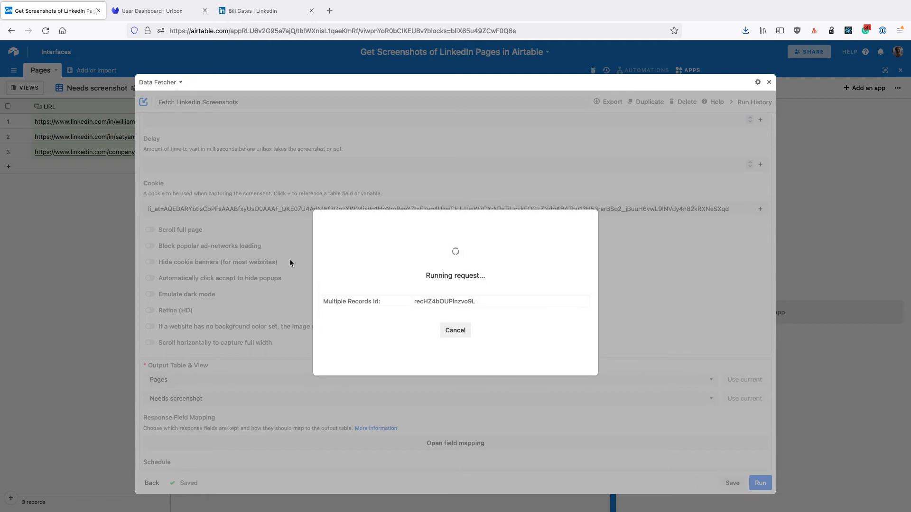
# Step: Leave the enlarged Data Fetcher app and switch the Pages table to the Grid view
pyautogui.click(115, 210)
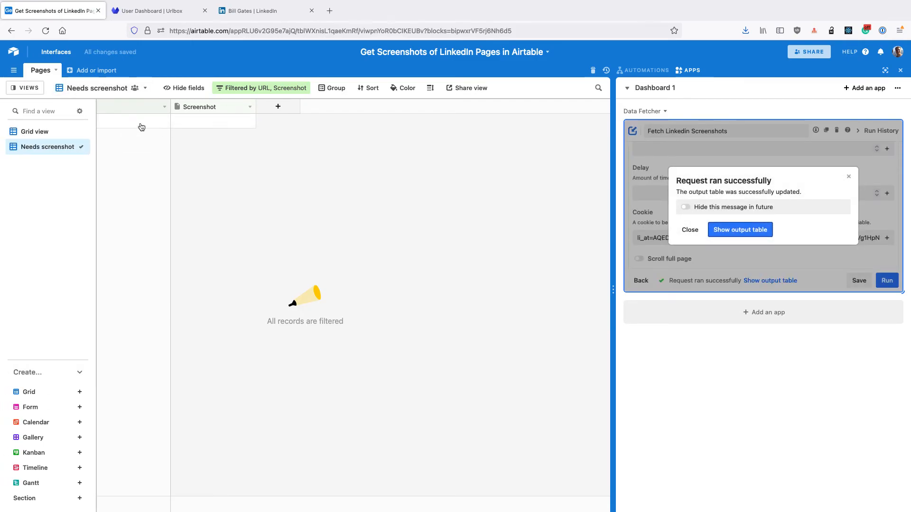
pyautogui.click(26, 88)
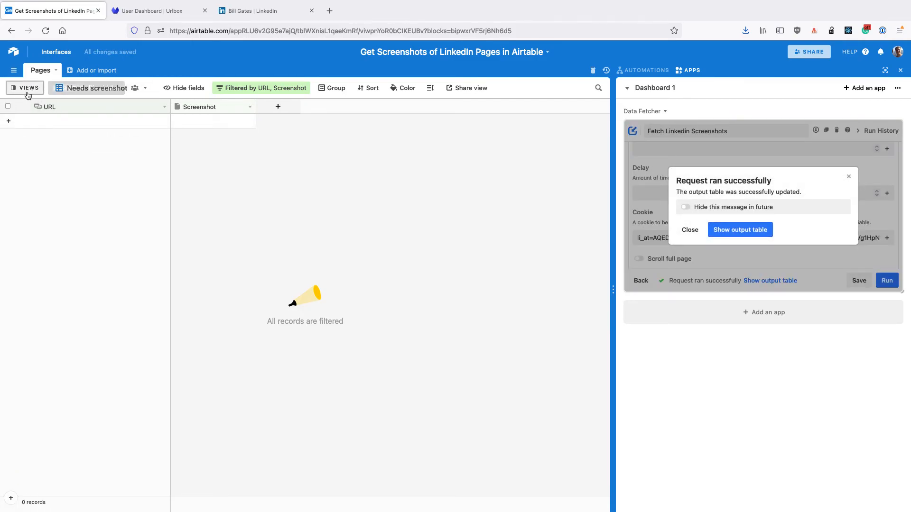
pyautogui.click(28, 131)
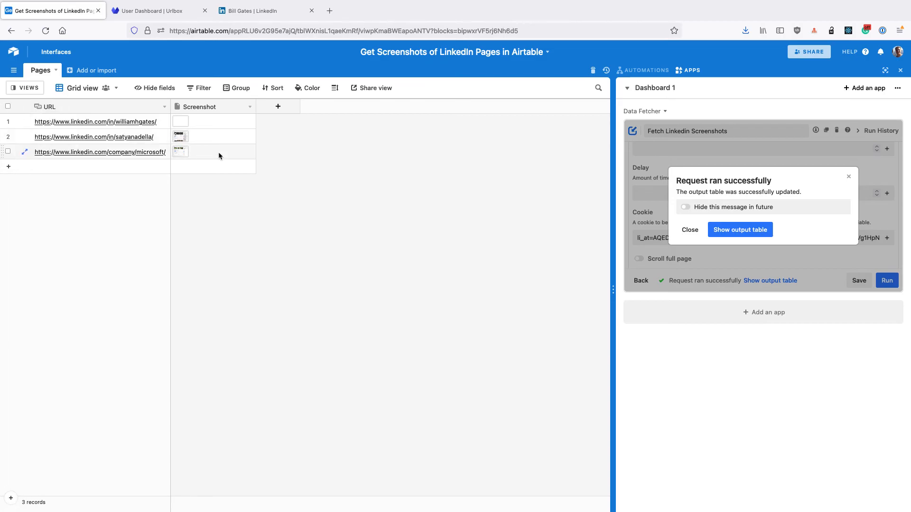
# Step: Examine the captured screenshot attachments of the Bill Gates, Microsoft and Satya Nadella records, closing each preview after viewing
pyautogui.click(178, 123)
pyautogui.click(179, 122)
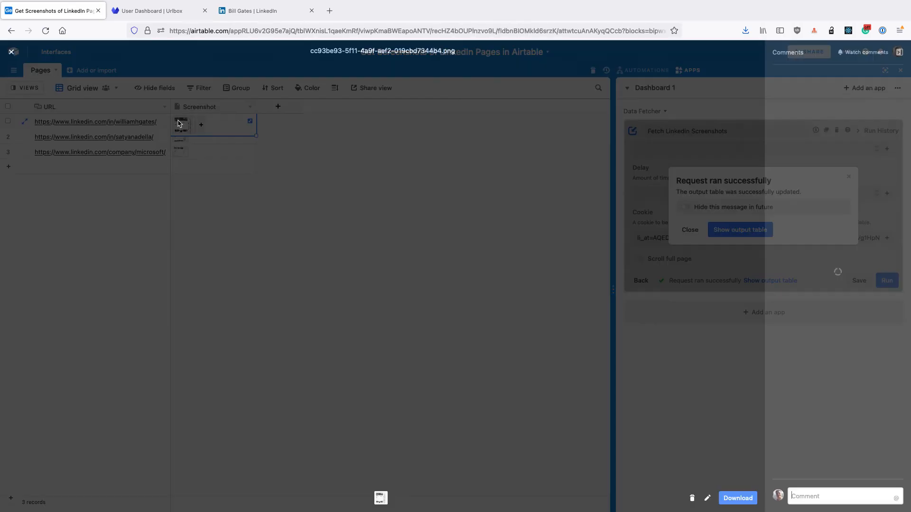
pyautogui.click(11, 52)
pyautogui.click(184, 152)
pyautogui.click(184, 151)
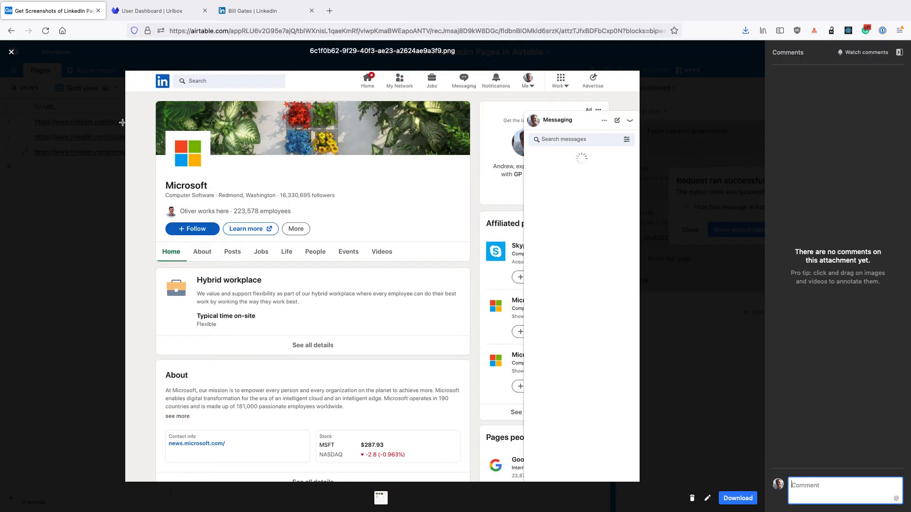
pyautogui.click(12, 52)
pyautogui.click(178, 140)
pyautogui.click(178, 140)
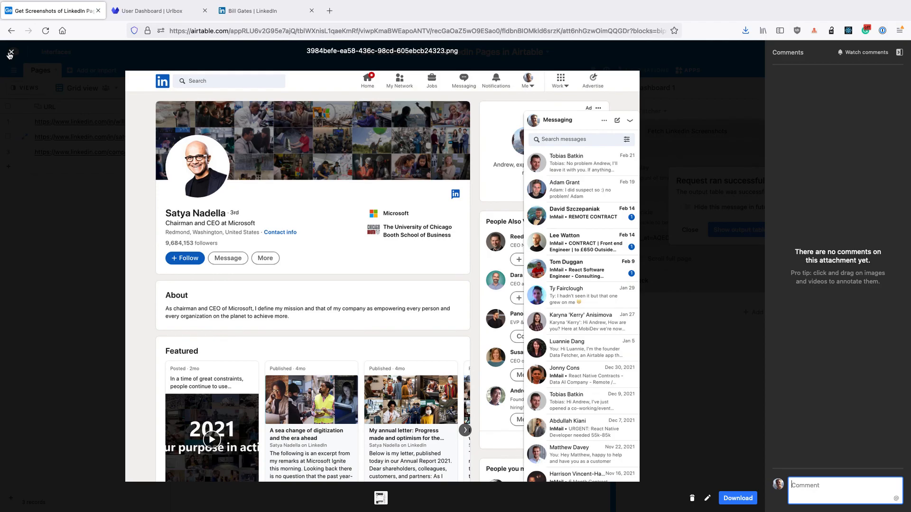
pyautogui.press('Escape')
# Step: Enlarge the Data Fetcher app again and collapse the additional Urlbox endpoint options of the LinkedIn screenshots request
pyautogui.click(887, 112)
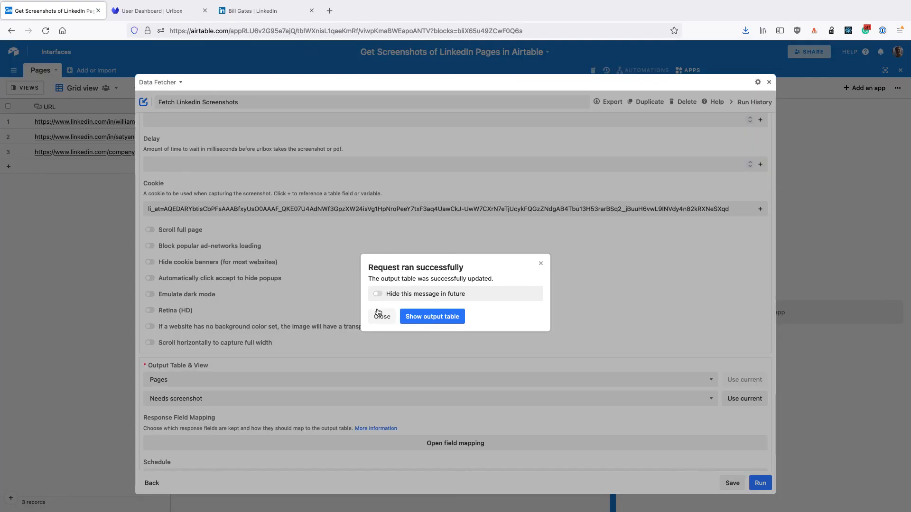
pyautogui.click(379, 314)
pyautogui.scroll(10, 378, 315)
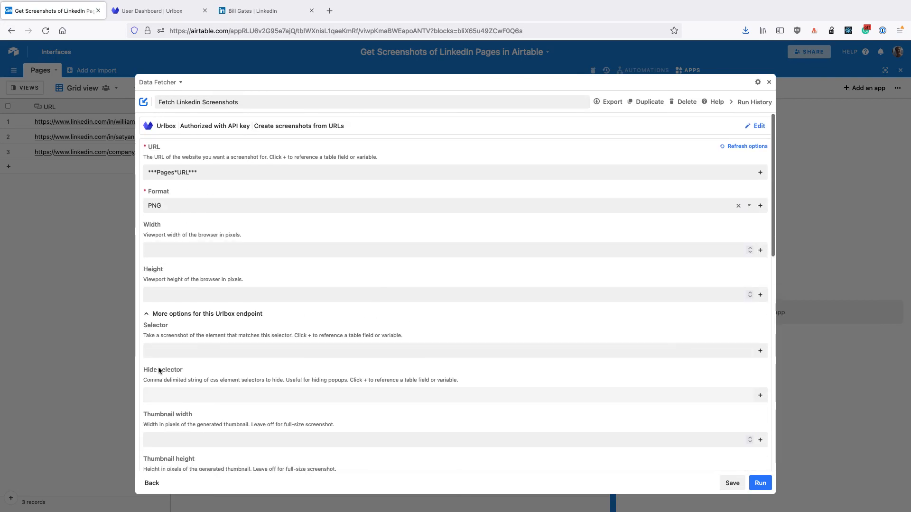
pyautogui.click(224, 314)
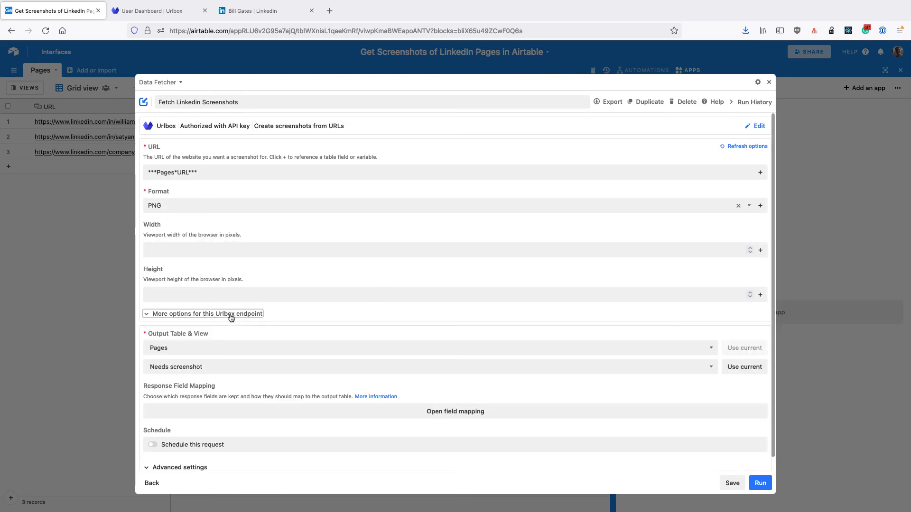
# Step: Turn on scheduling for the LinkedIn screenshots request with its default repeat settings and save the request
pyautogui.scroll(-1, 230, 316)
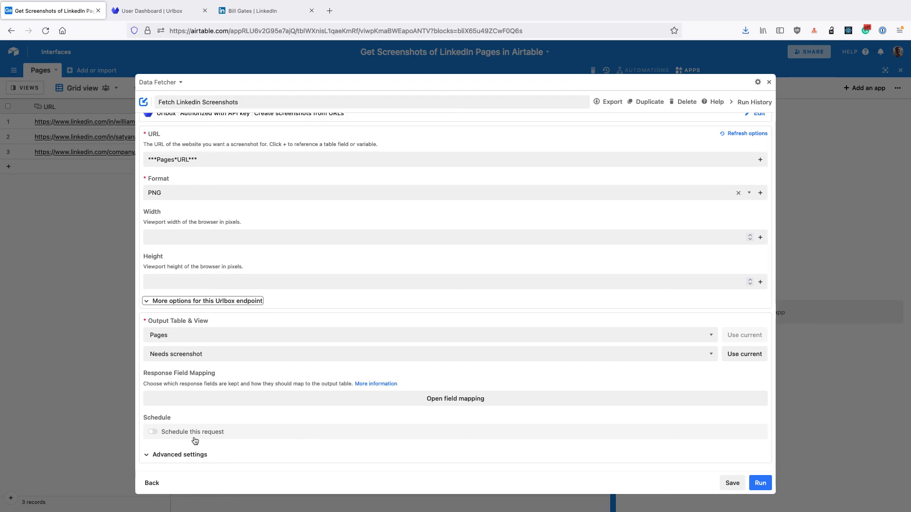
pyautogui.click(152, 432)
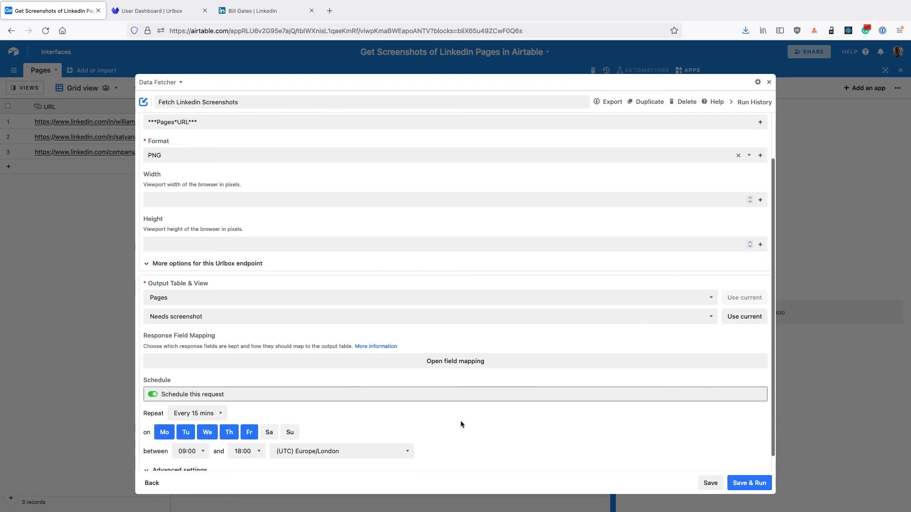
pyautogui.click(710, 483)
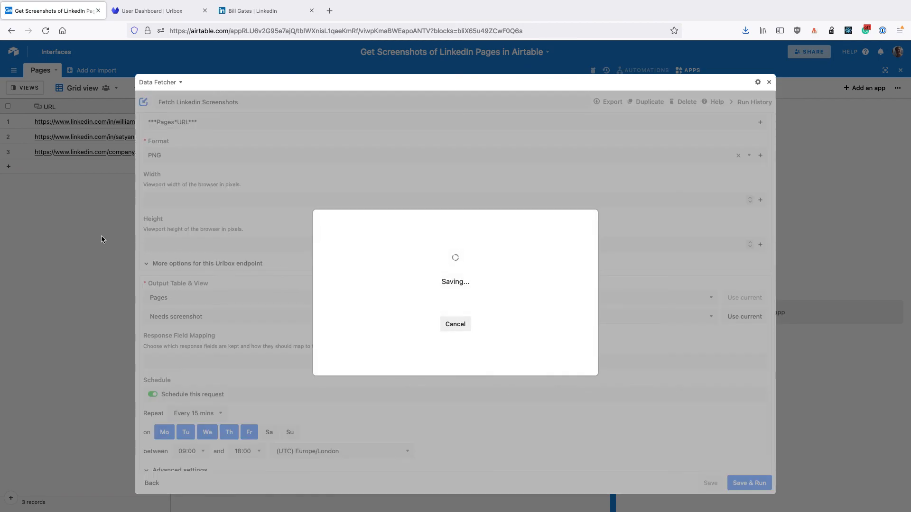